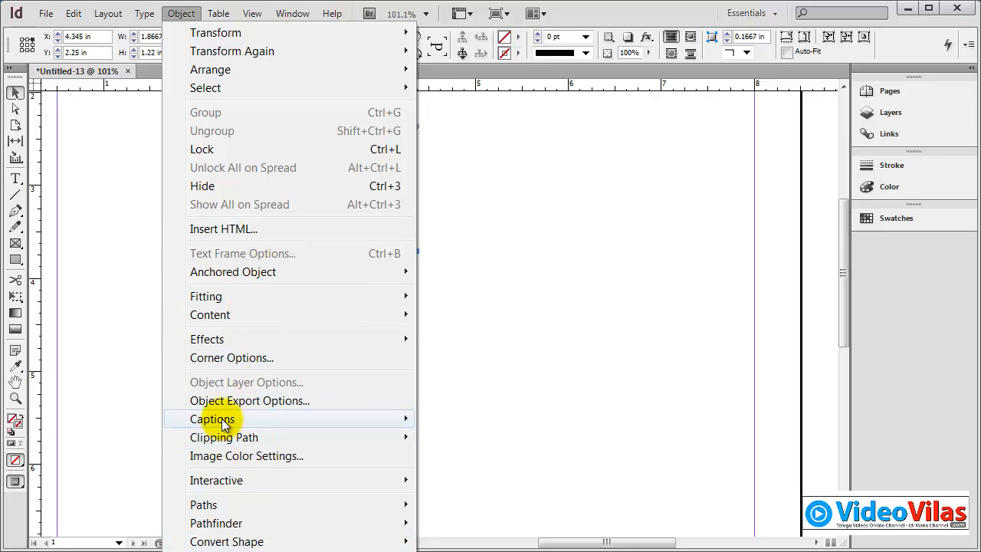
Configure the caption setup for the selected photo to use the Path metadata as caption text
mouse_move(224, 424)
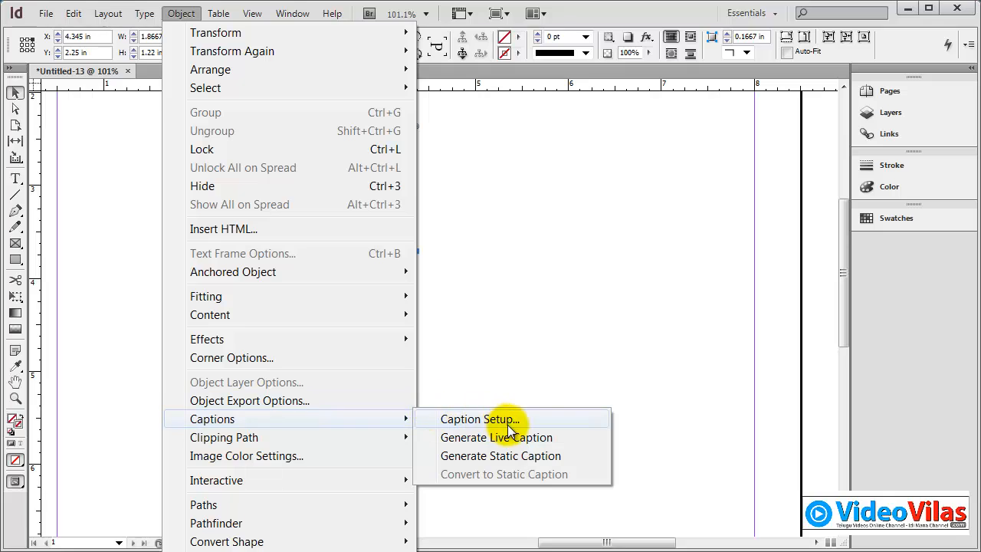
left_click(552, 418)
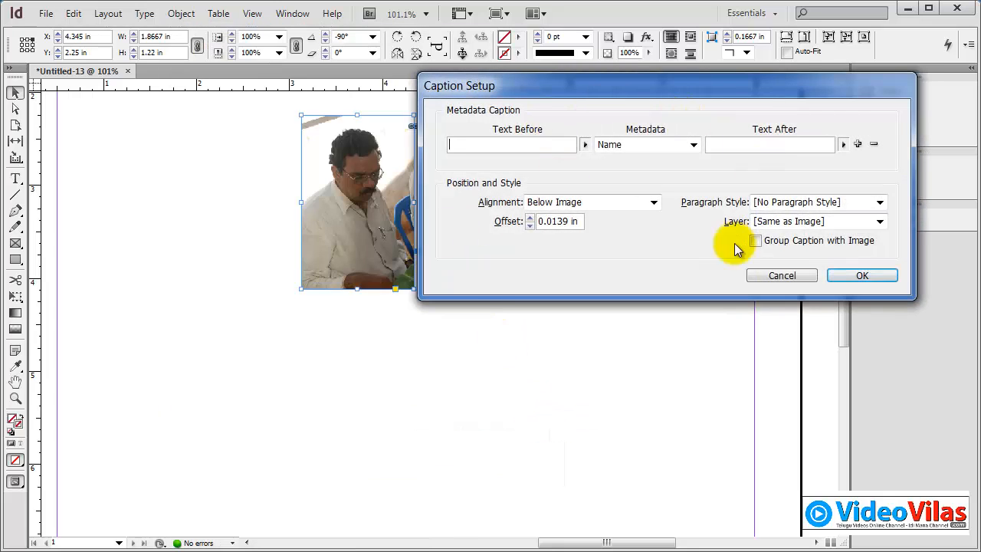
left_click_drag(674, 88, 591, 193)
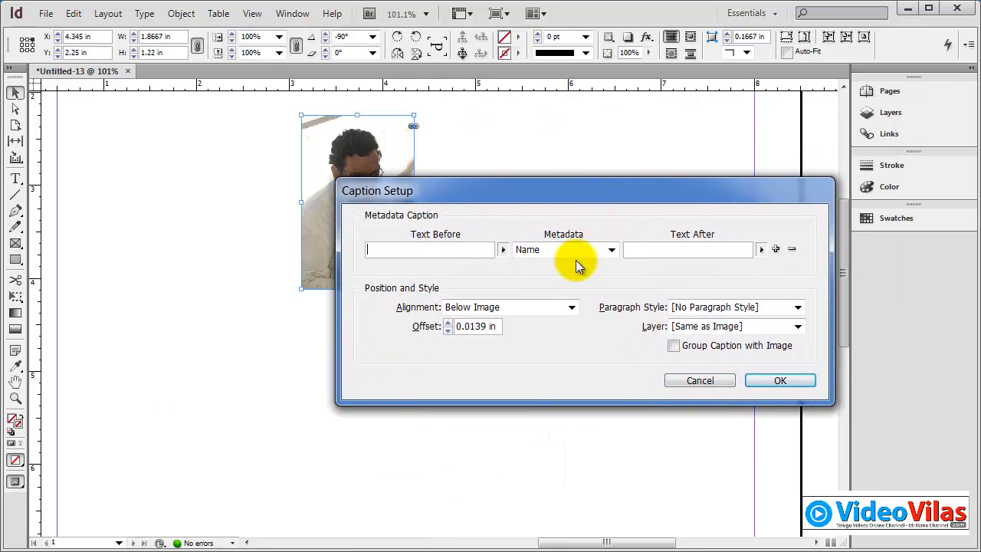
left_click(613, 252)
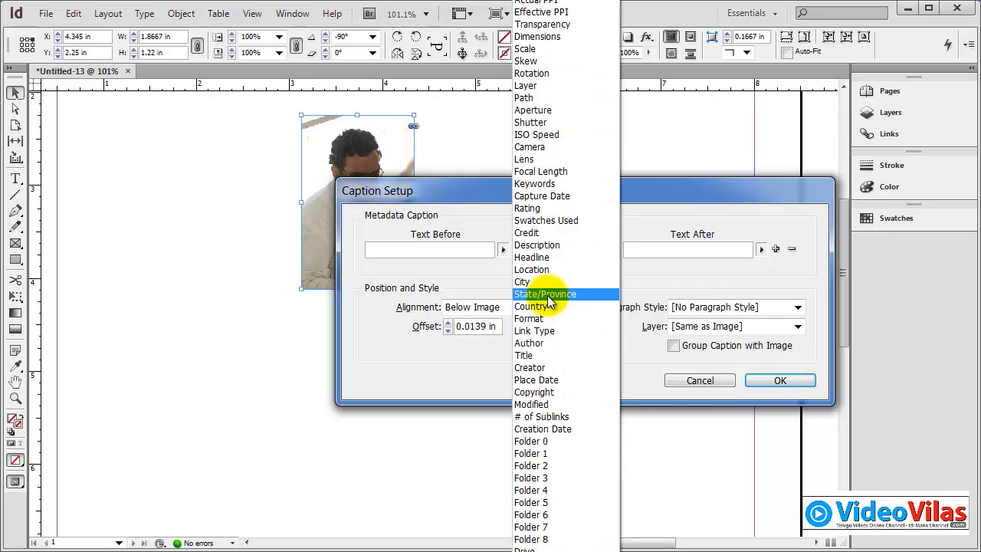
left_click(662, 191)
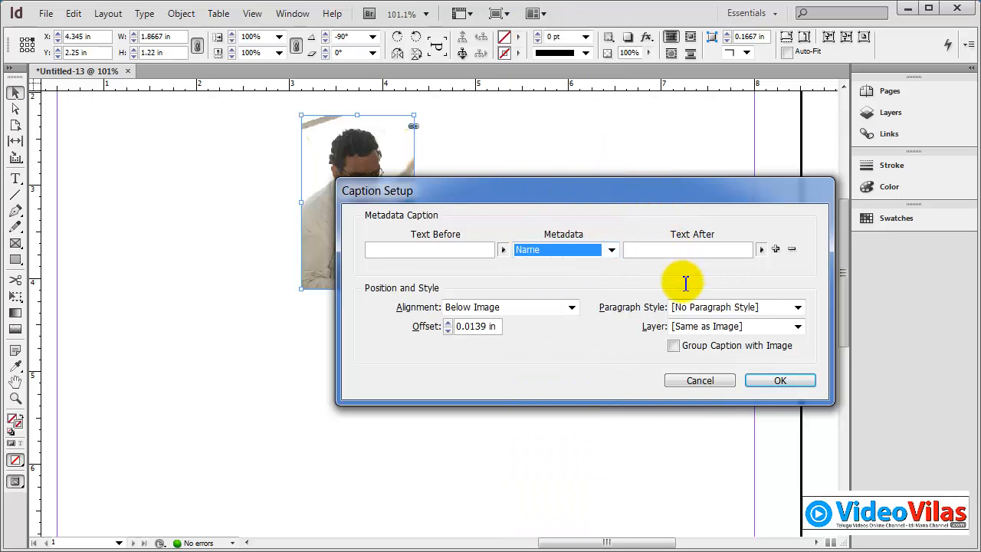
left_click(616, 247)
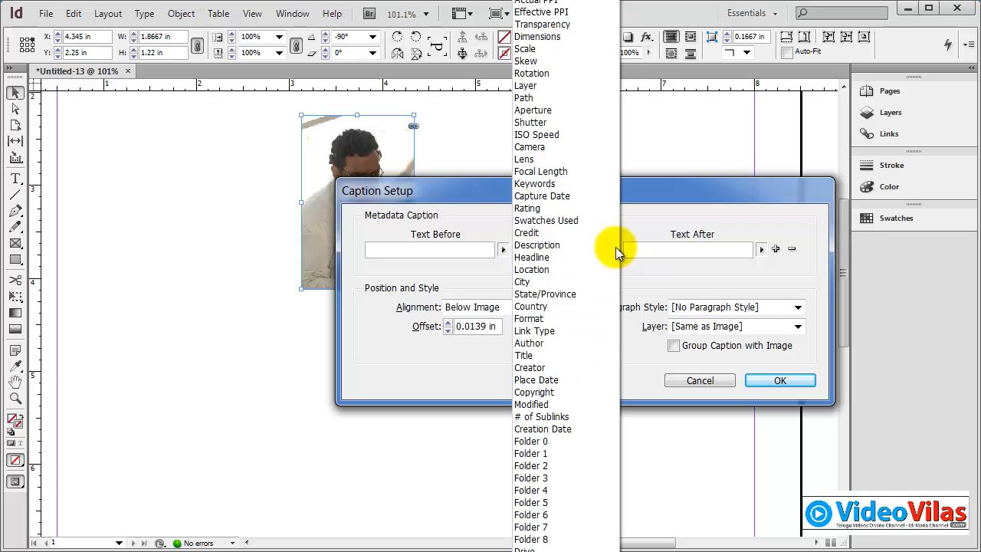
left_click(544, 98)
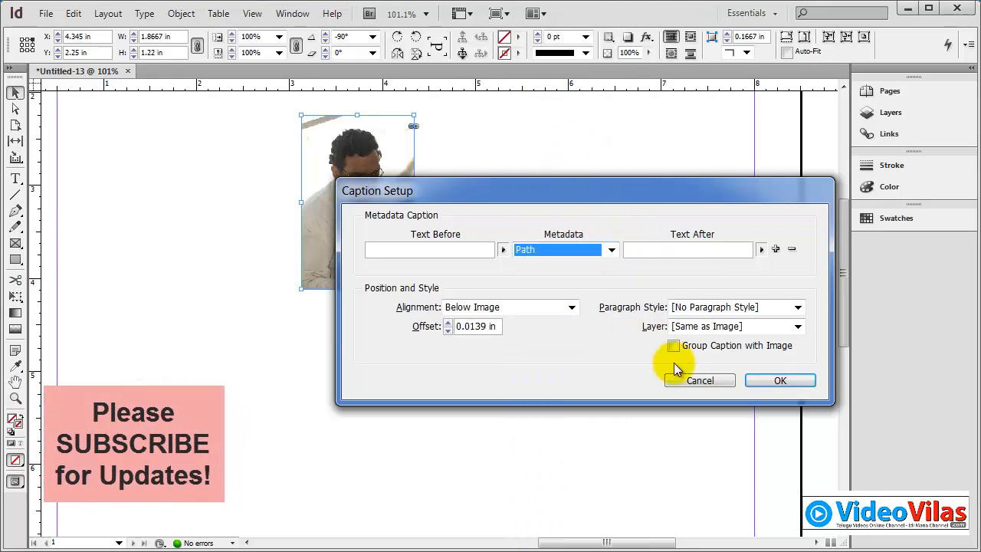
left_click(775, 380)
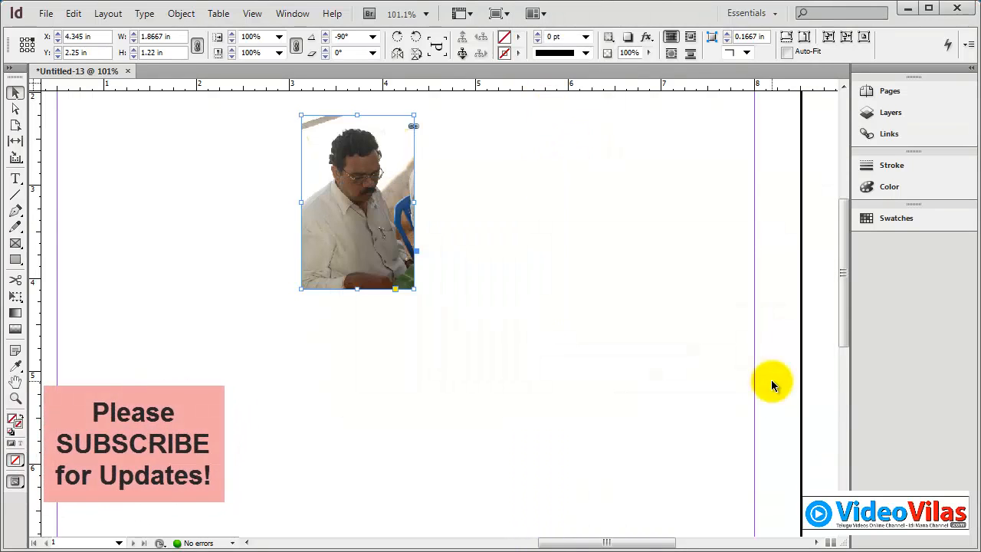
Generate a live caption for the selected photo
left_click(172, 14)
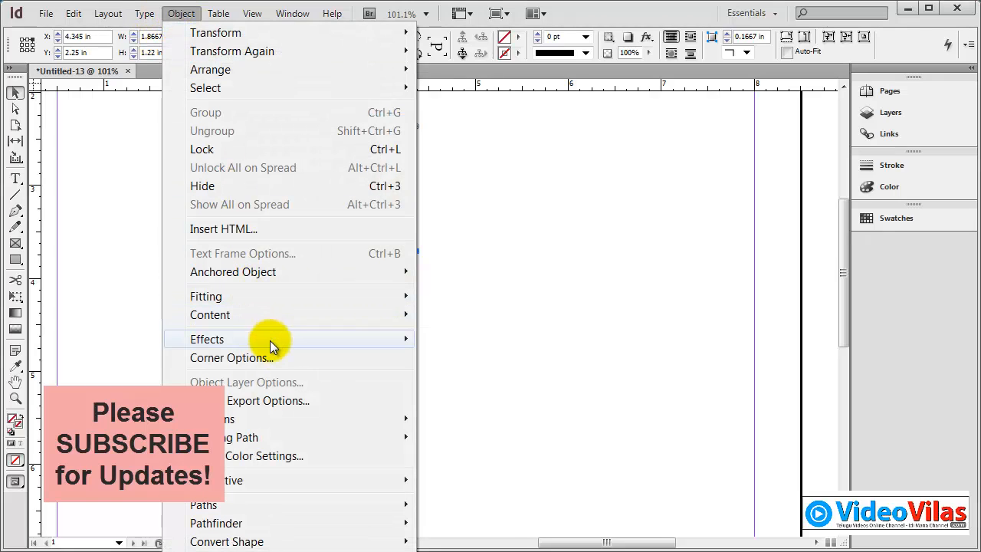
mouse_move(317, 420)
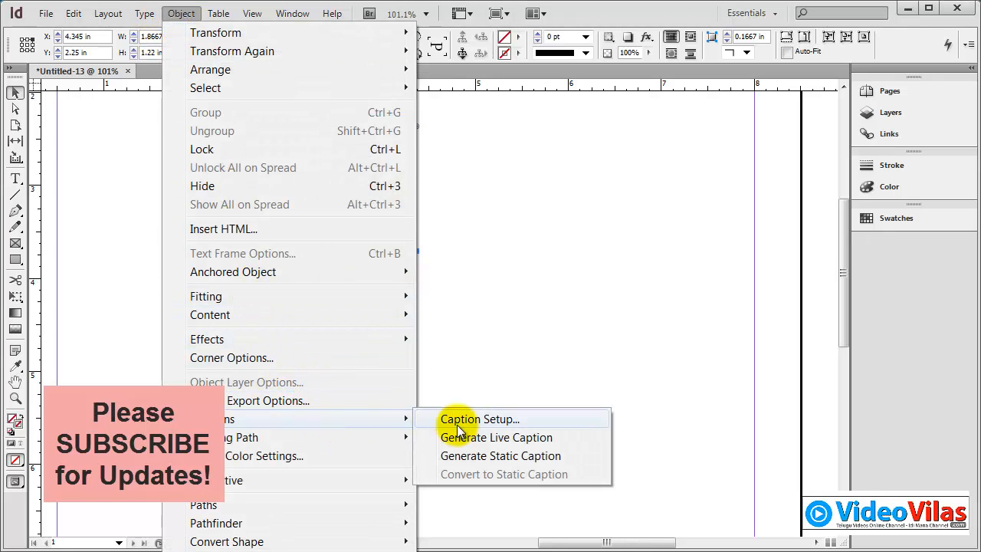
left_click(492, 441)
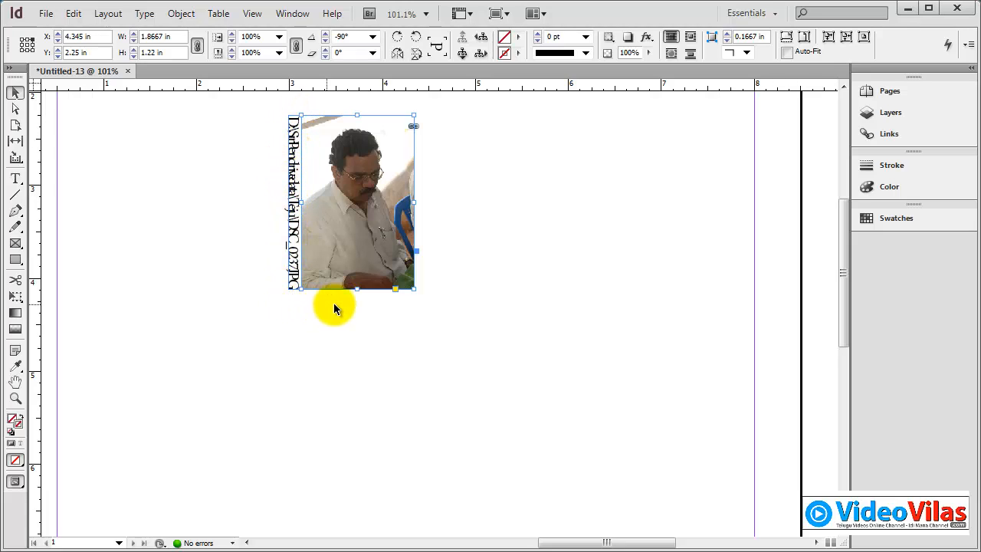
Enlarge the photo's frame to about 2.9 × 1.645 in and nudge the caption slightly down the page
left_click_drag(416, 292, 453, 384)
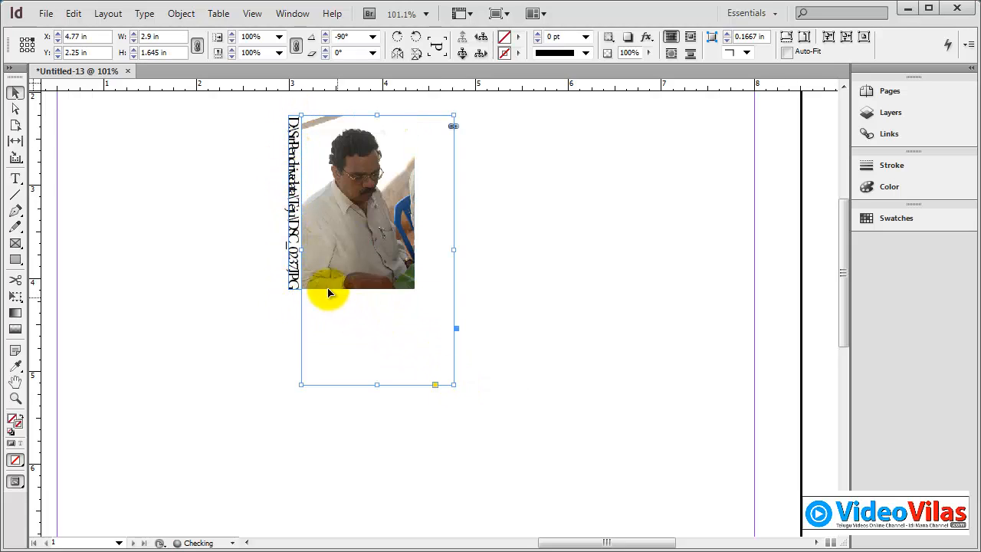
left_click_drag(294, 269, 292, 242)
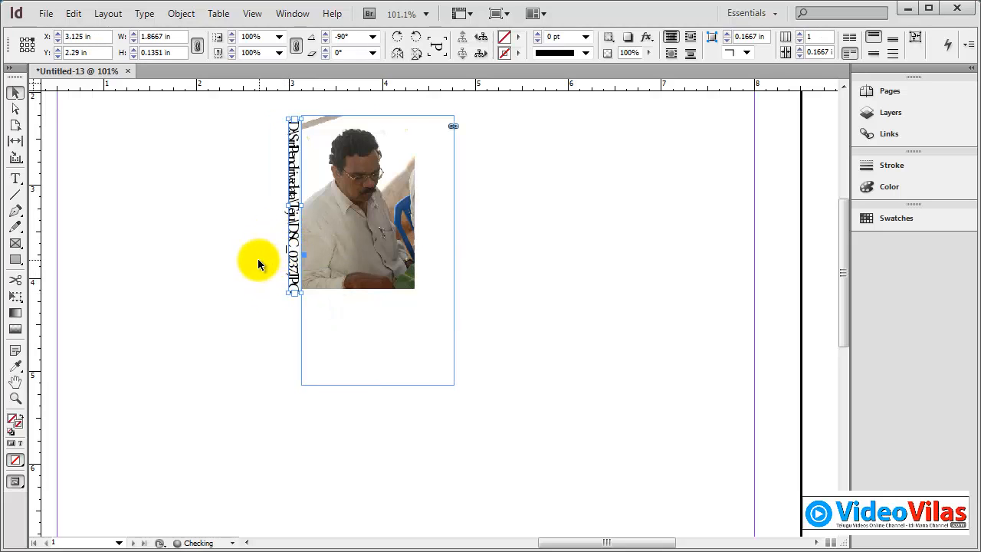
Try to rotate the photo frame on its own without the caption, and undo the change
left_click(466, 401)
left_click(394, 258)
left_click(453, 385)
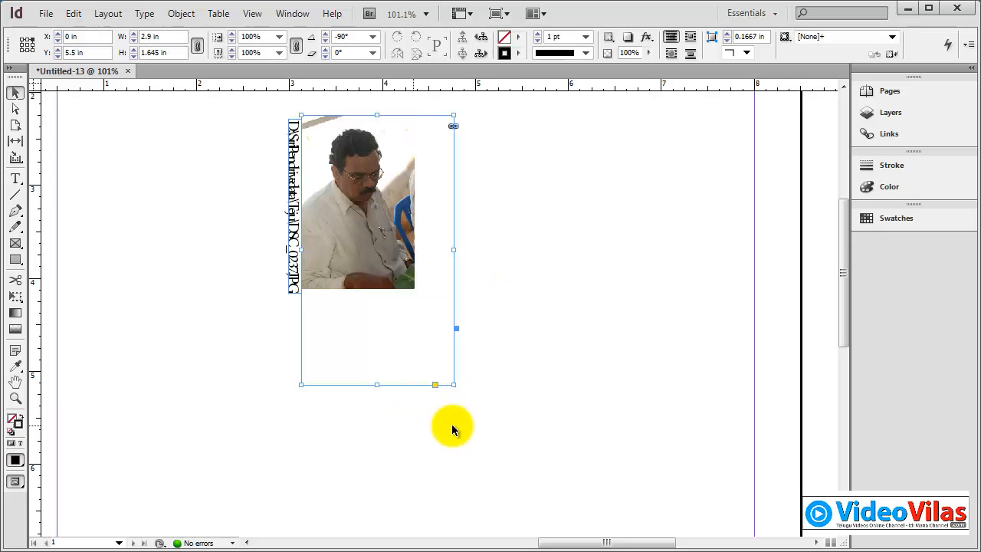
left_click_drag(461, 390, 538, 161)
key("ctrl+z")
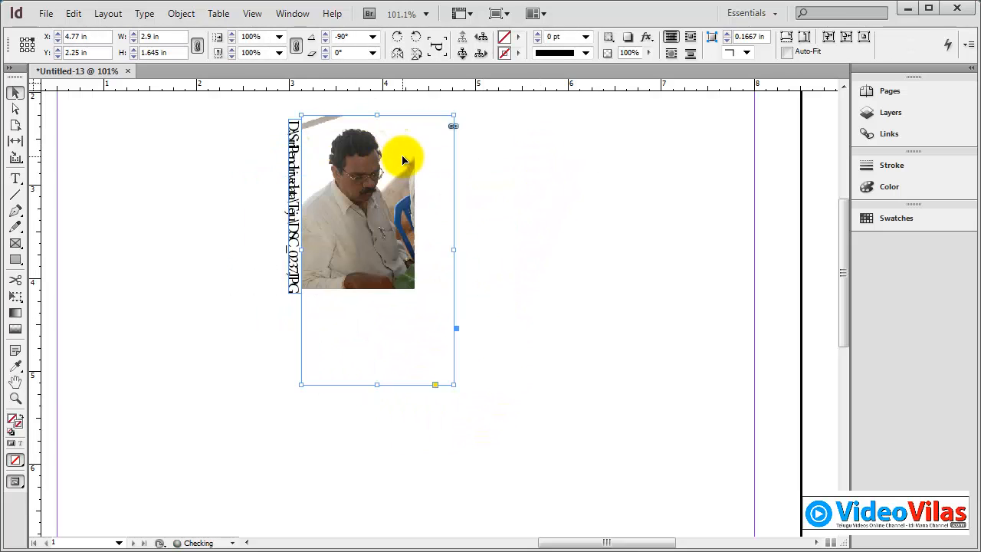
Rotate the photo and its caption together by 90° so the caption reads horizontally, and undo the rotation
left_click(521, 179)
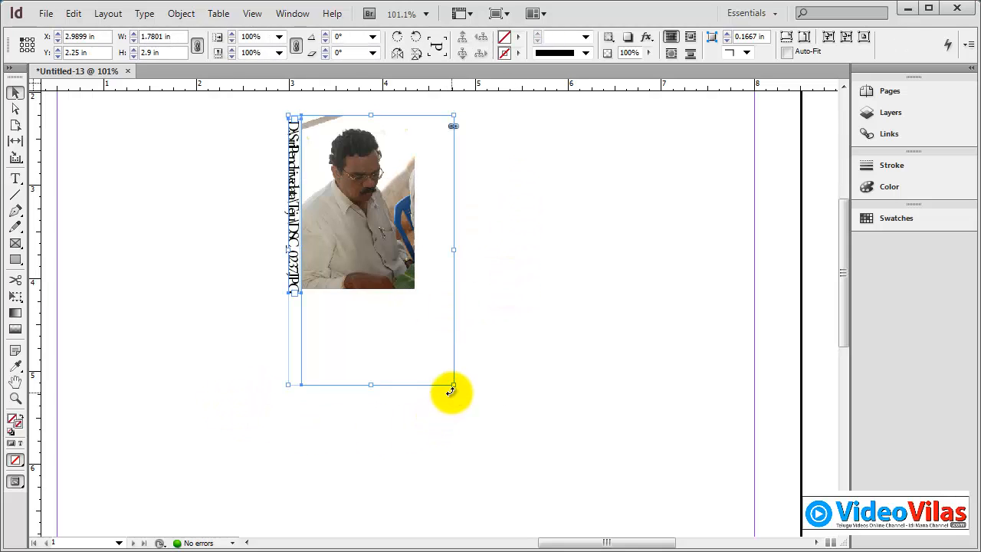
left_click_drag(458, 390, 602, 227)
left_click(418, 360)
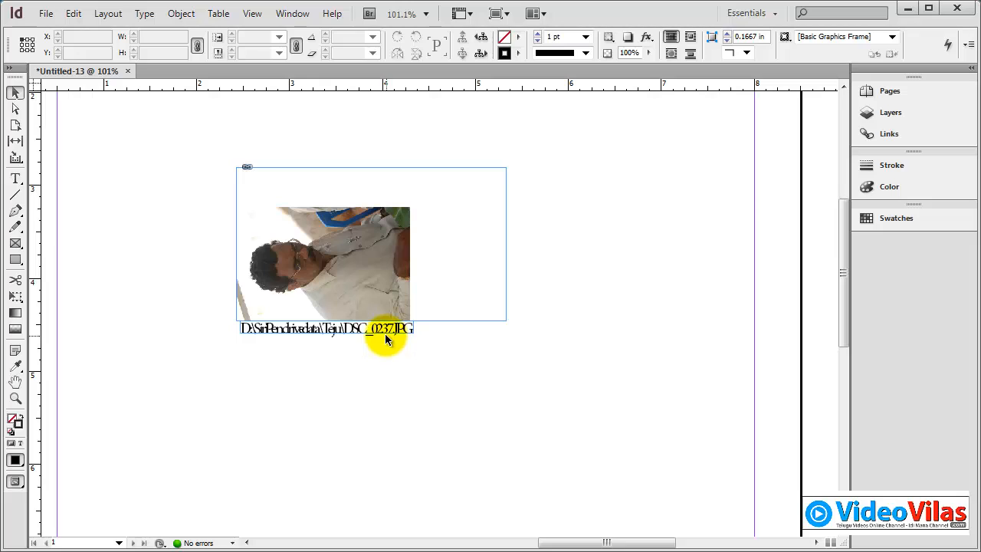
key("ctrl+z")
Delete the live caption beside the photo and shrink the photo's frame to about 1.87 × 1.24 in
left_click_drag(296, 244, 208, 261)
key("Delete")
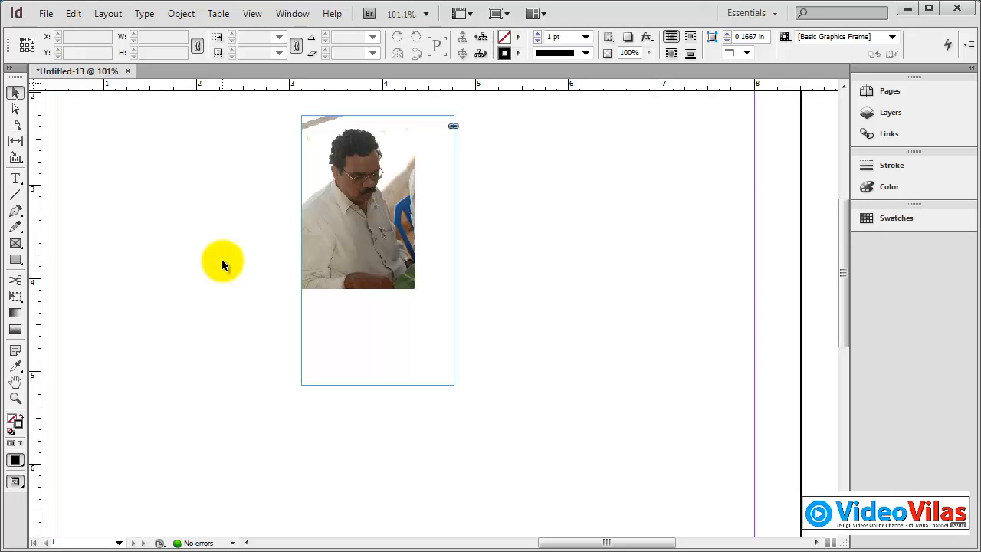
left_click(452, 384)
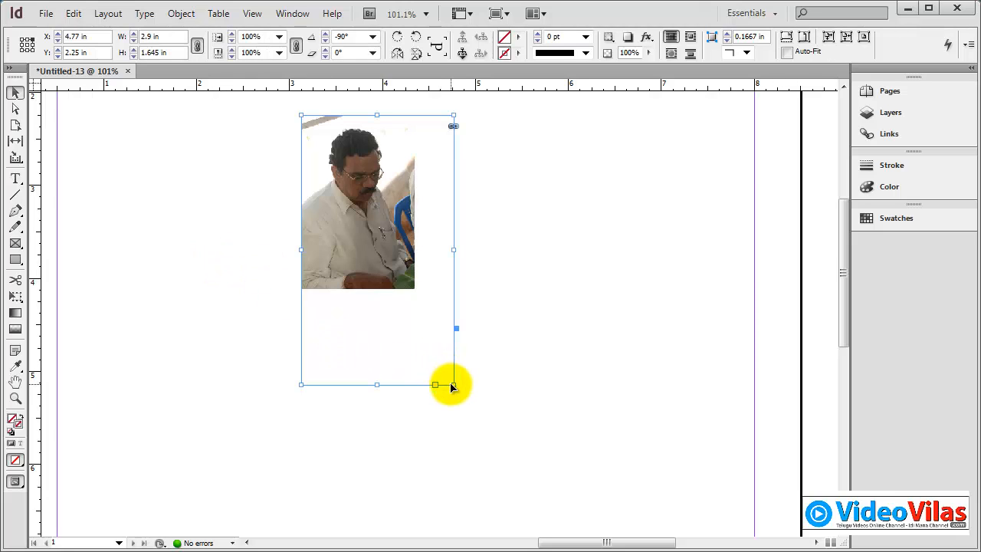
double_click(452, 386)
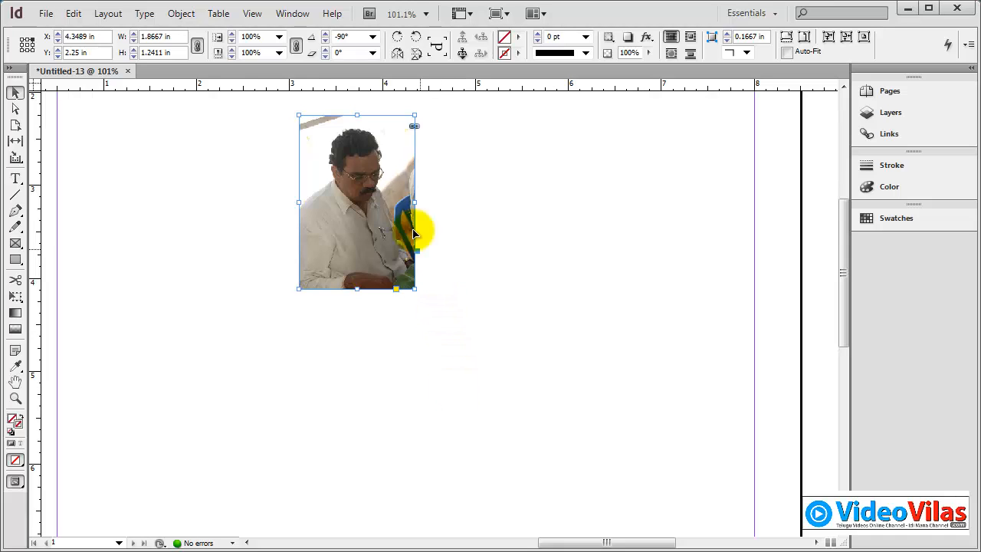
Generate a static caption for the selected photo
left_click(177, 22)
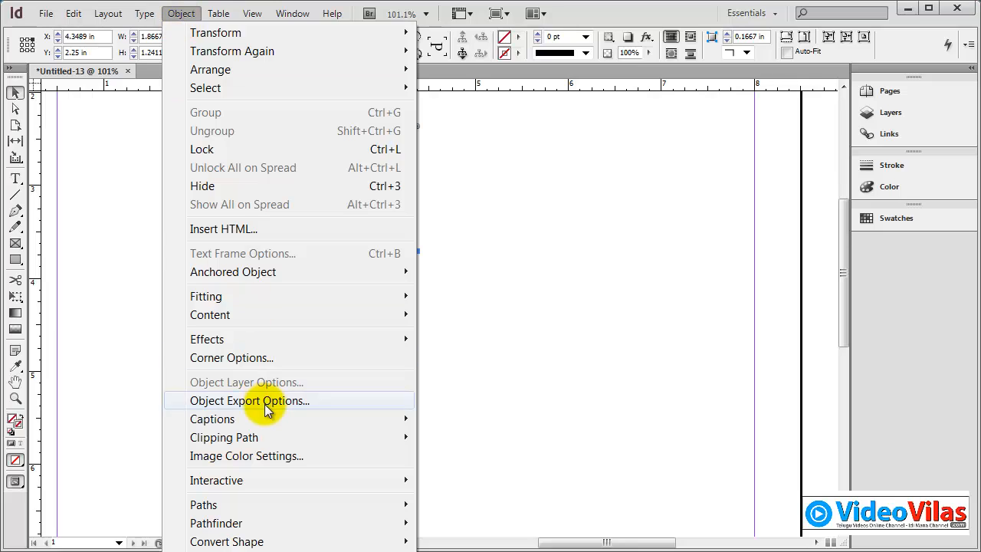
mouse_move(262, 419)
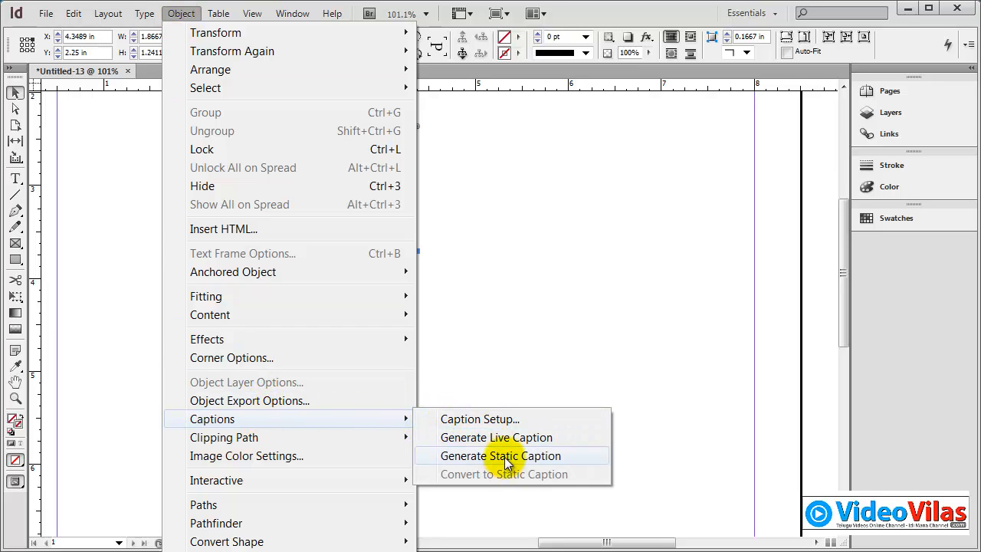
left_click(502, 457)
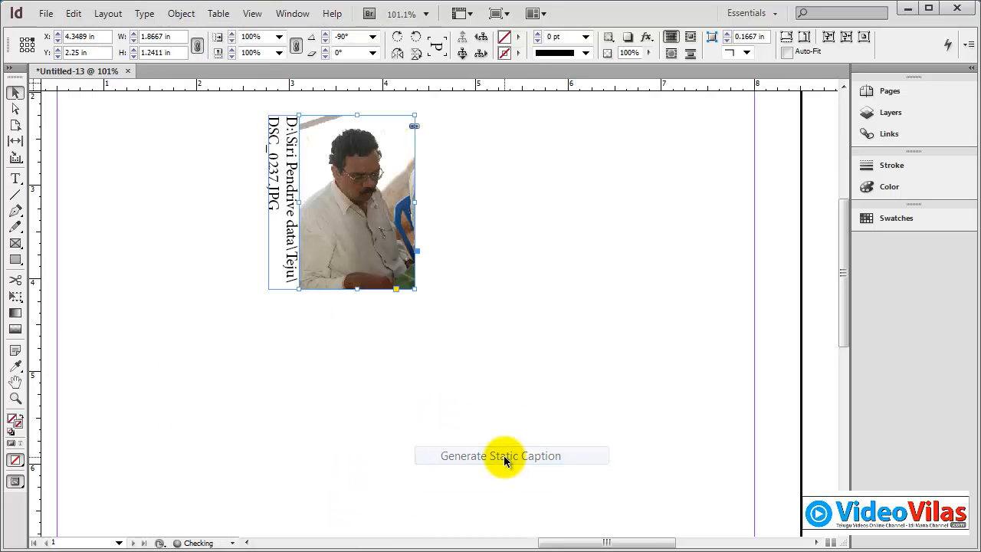
Replace the static caption's text with "My Uncle Photo : Hyd"
triple_click(298, 175)
left_click(293, 175)
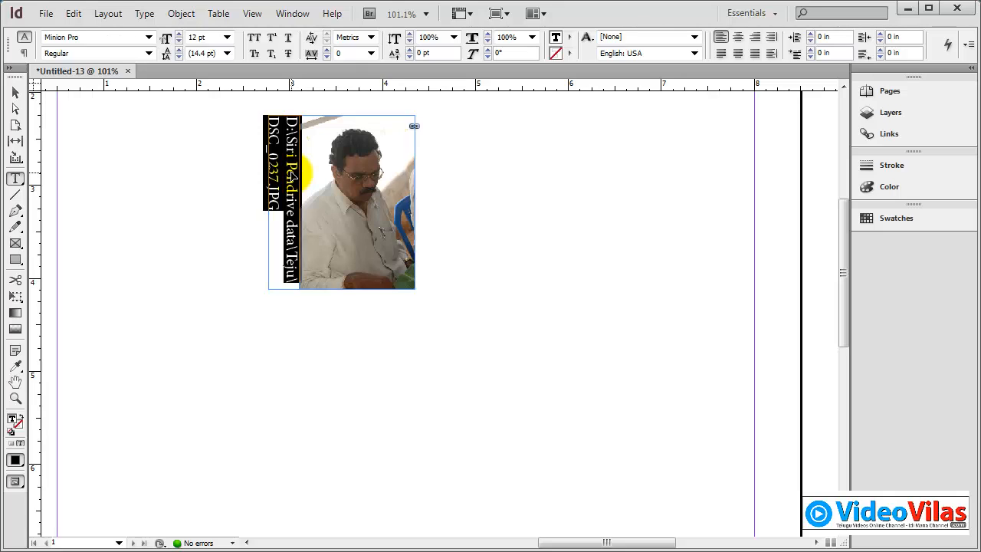
type("My Uncle Phot")
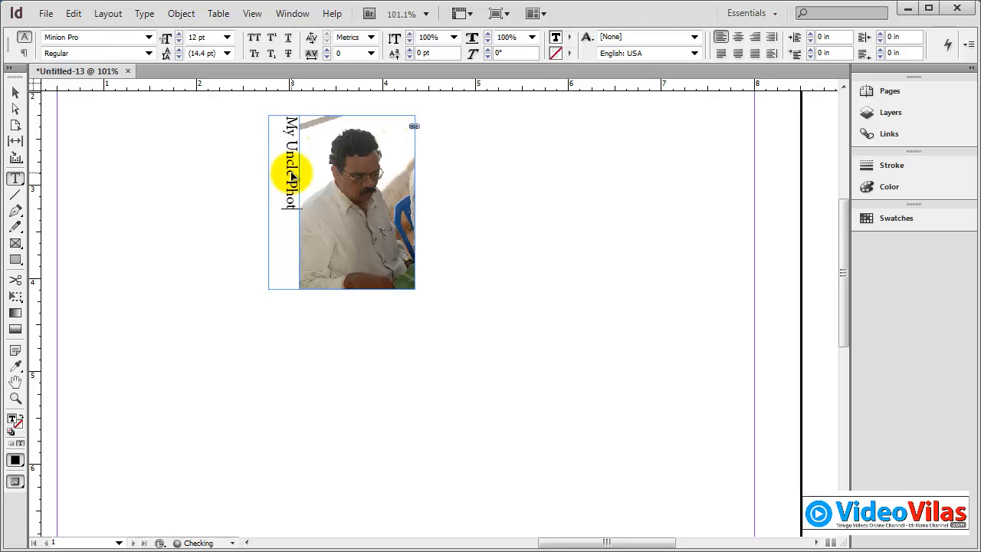
type("o : Hyd")
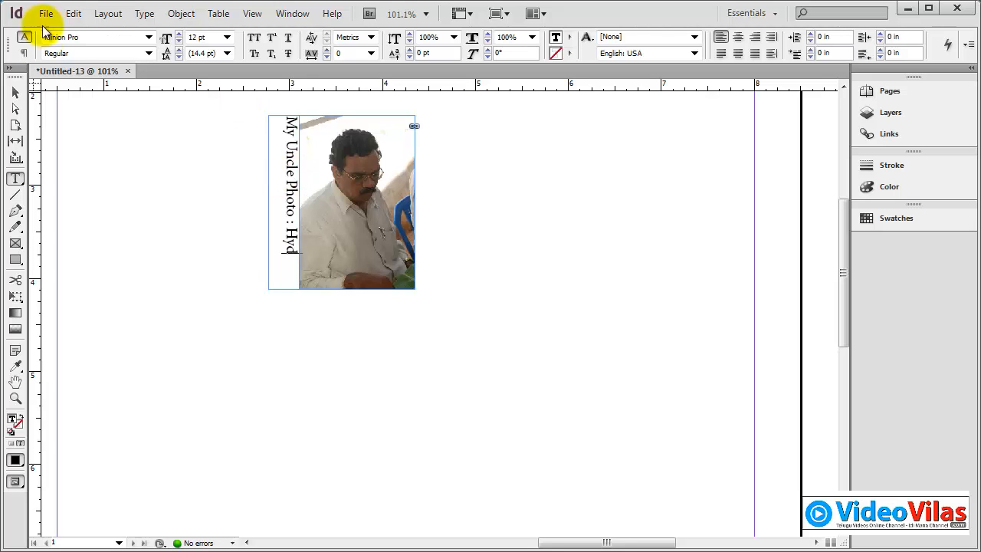
left_click(15, 92)
Delete the photo together with its static caption from the page
left_click(399, 368)
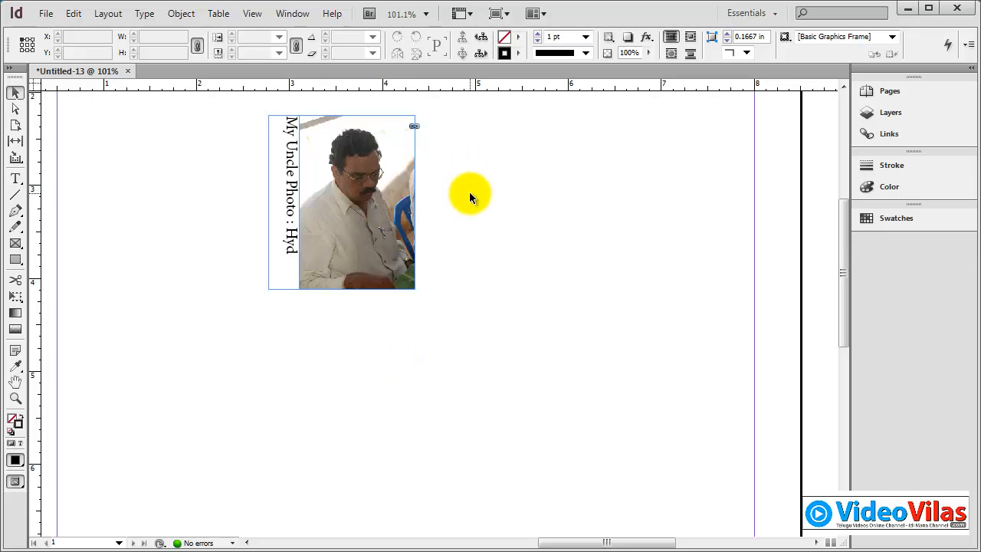
left_click_drag(518, 151, 263, 307)
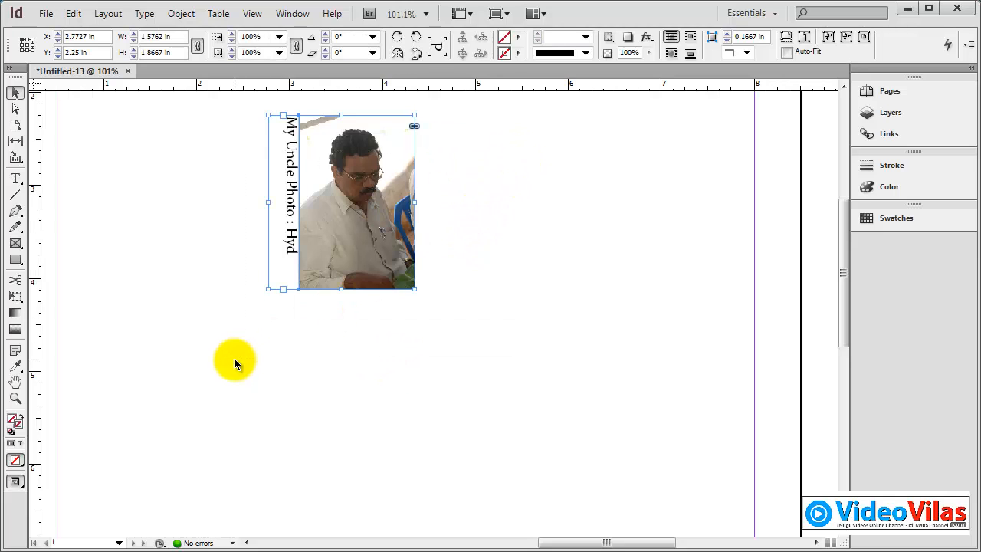
key("Delete")
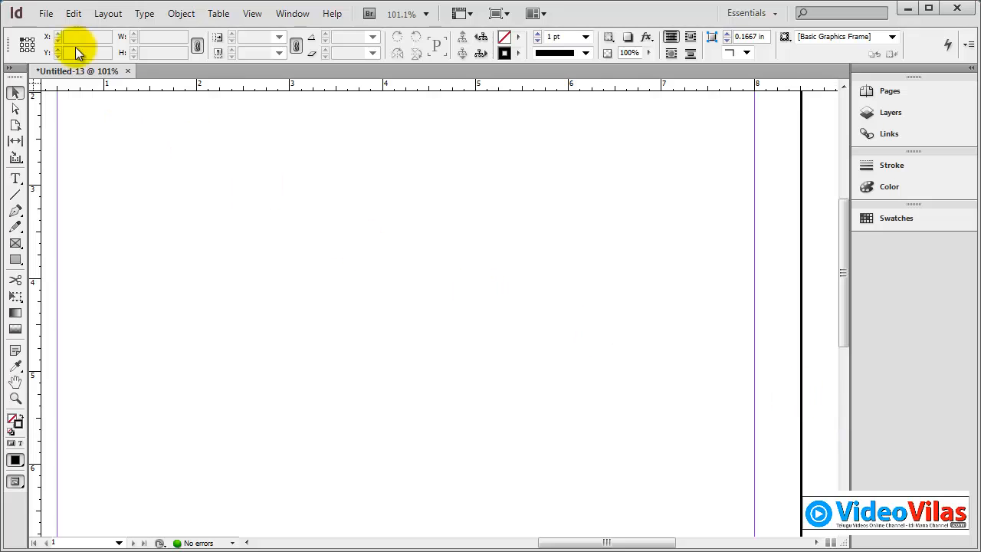
Place the image DSC_0256 in a frame about 3.61 × 2.4 in and move it to about X 2.52 in, Y 2.33 in
left_click(46, 15)
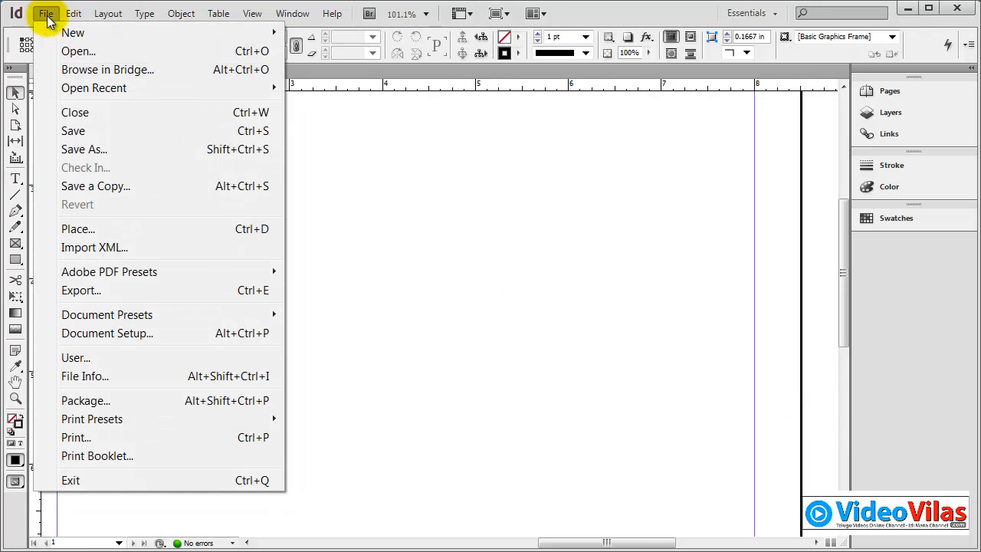
left_click(85, 229)
left_click_drag(761, 98, 766, 319)
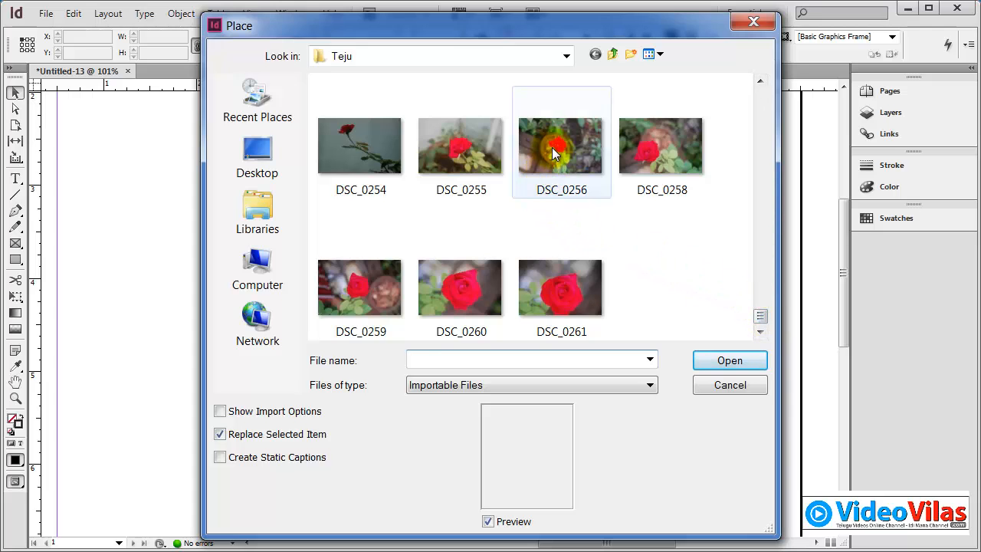
double_click(553, 153)
left_click_drag(210, 135, 546, 358)
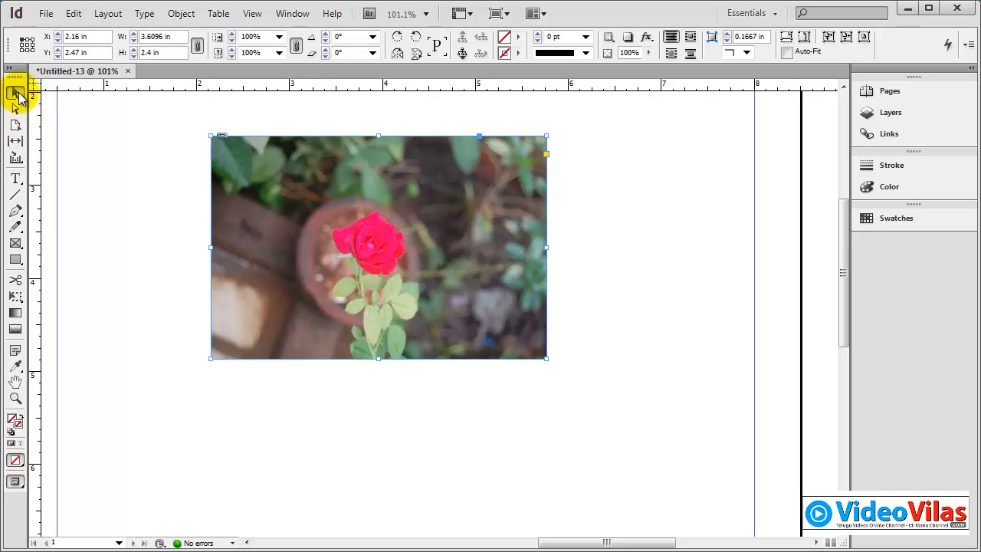
left_click_drag(499, 197, 525, 186)
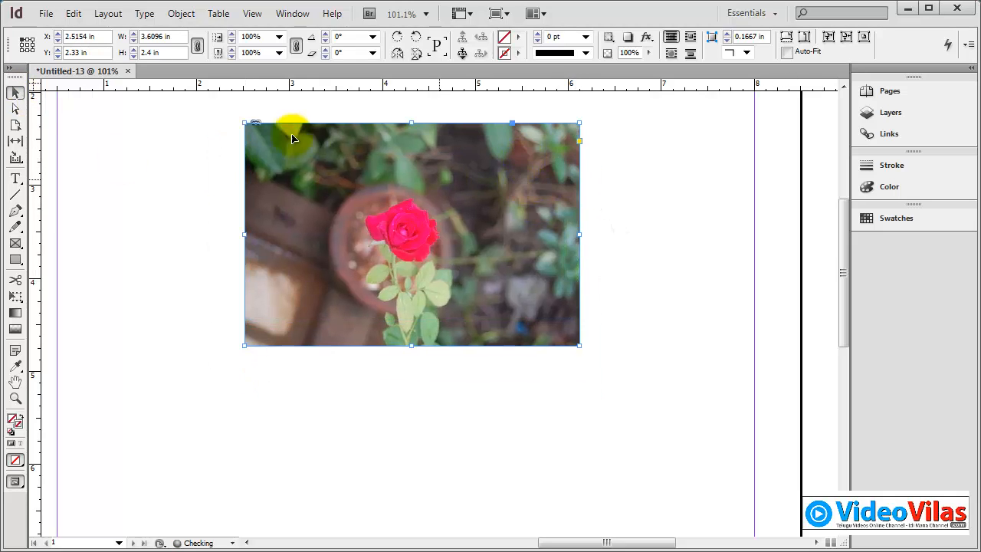
Generate a static caption for the selected rose photo and move the caption to about X 2.23 in, Y 5.5 in
left_click(181, 14)
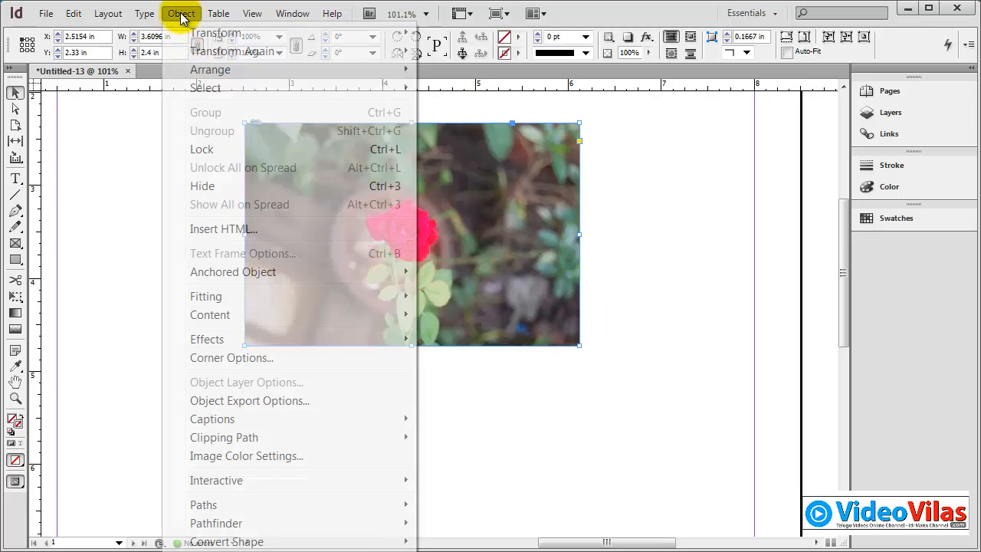
mouse_move(245, 419)
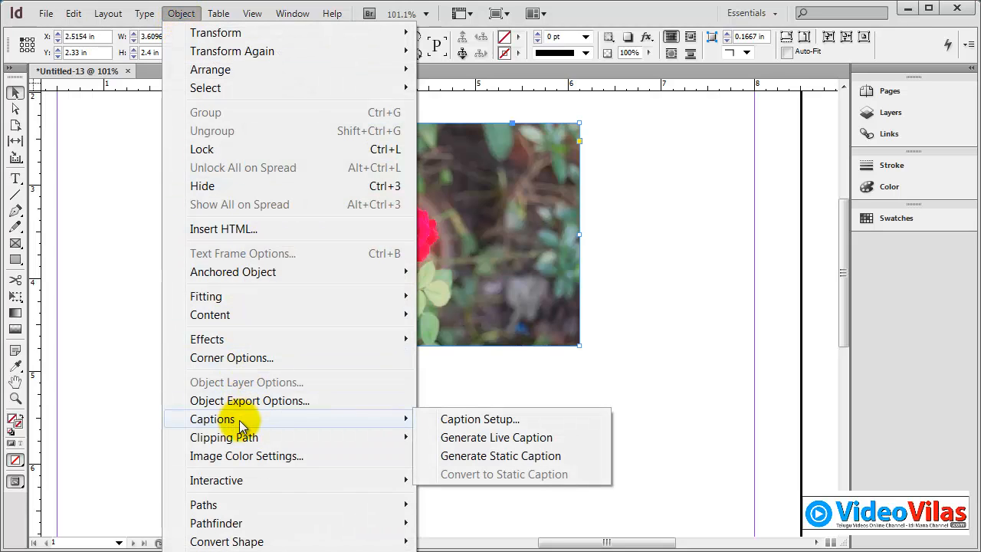
left_click(491, 457)
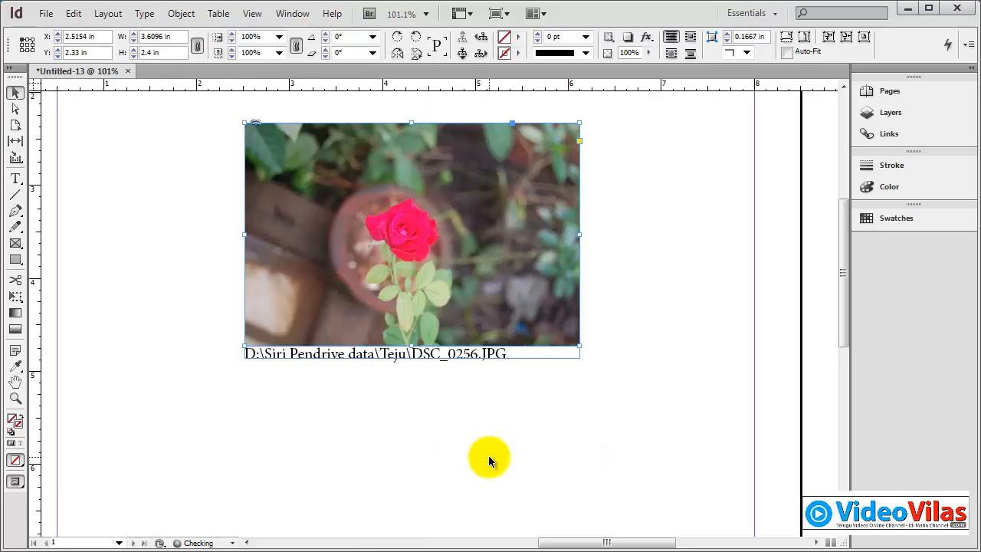
left_click_drag(502, 362, 537, 453)
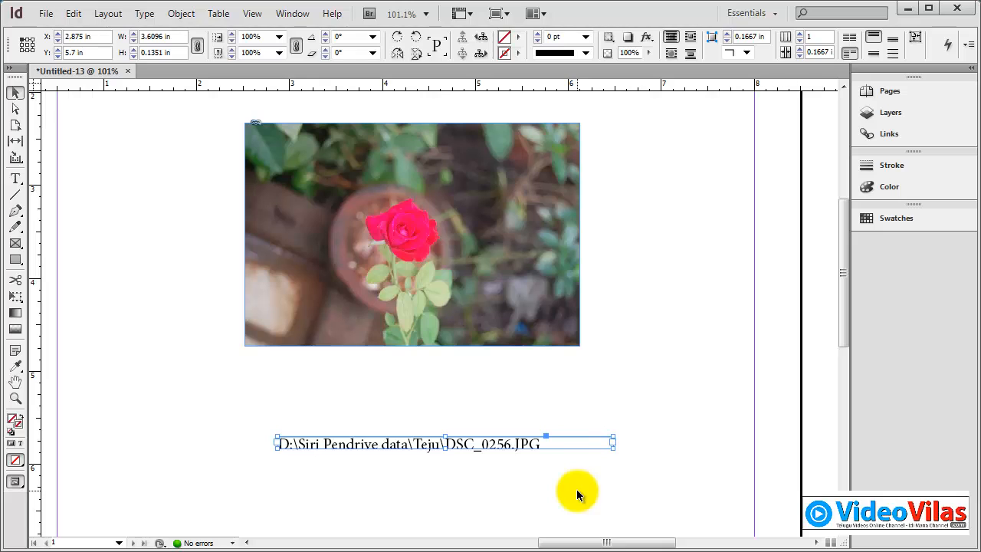
left_click_drag(529, 444, 446, 434)
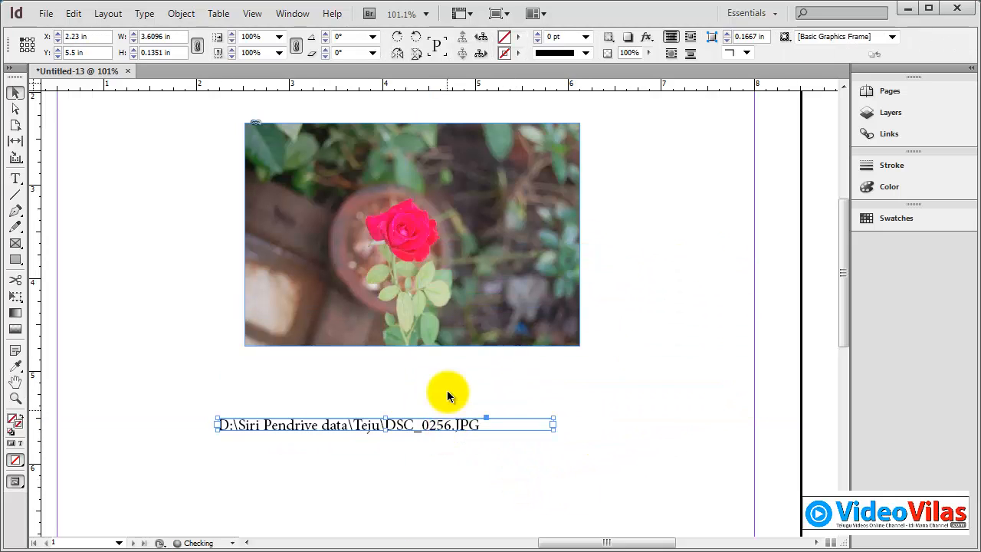
Delete the static caption and move the rose photo toward the page's left margin
key("Delete")
left_click(498, 178)
left_click_drag(516, 151, 364, 162)
left_click(477, 150)
left_click(471, 149)
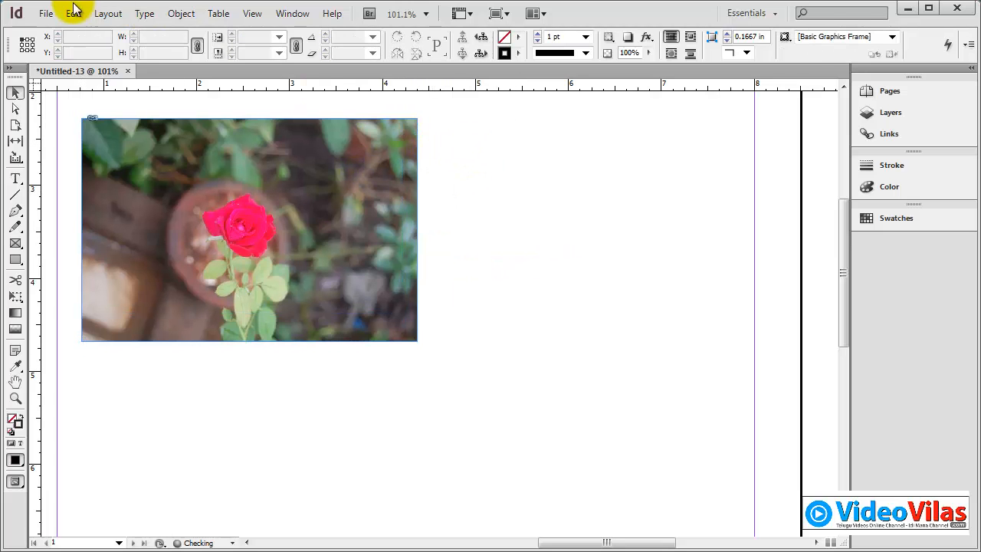
Place the image DSC_0251 beside the first photo in a frame about 3.61 × 2.4 in at X 4.53 in, Y 2.28 in
left_click(46, 14)
left_click(79, 228)
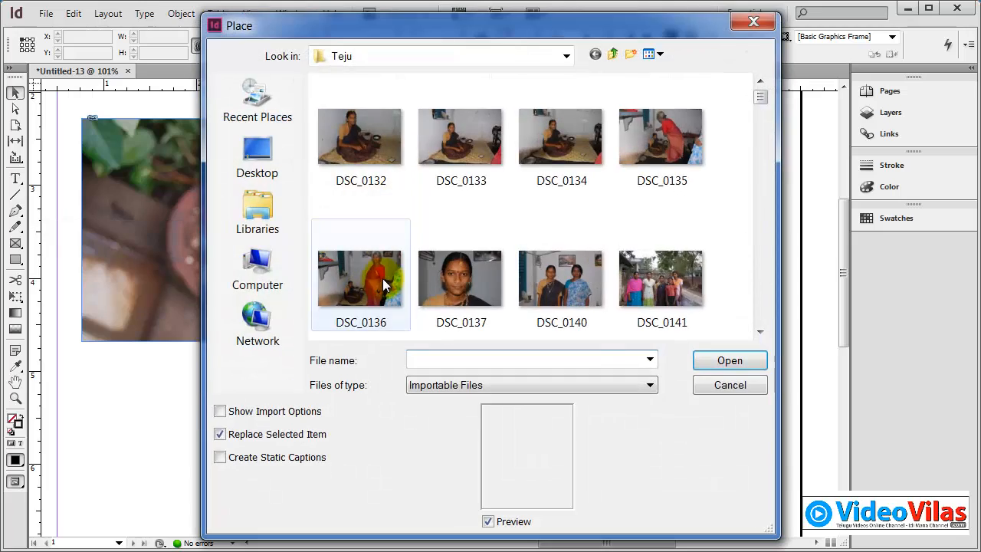
left_click_drag(764, 90, 783, 303)
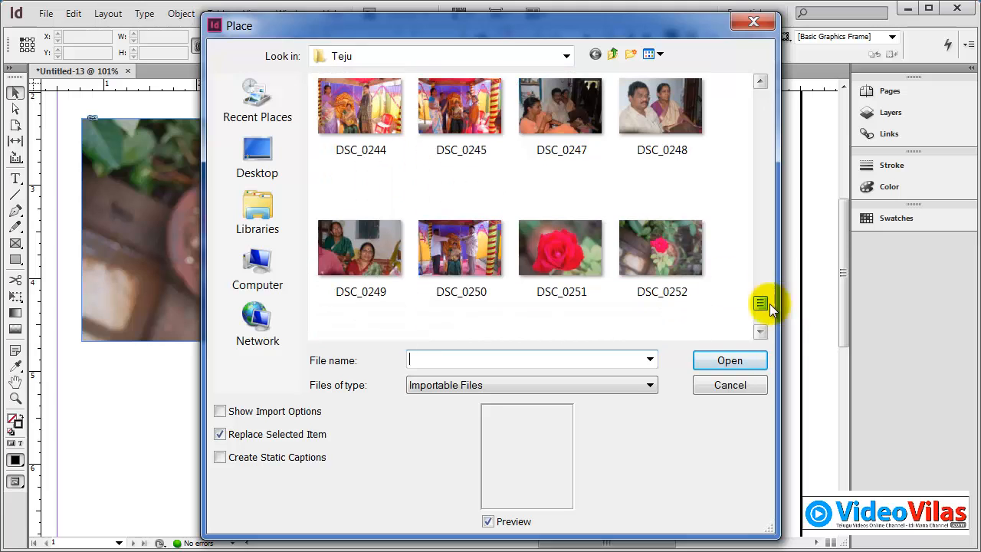
left_click(560, 236)
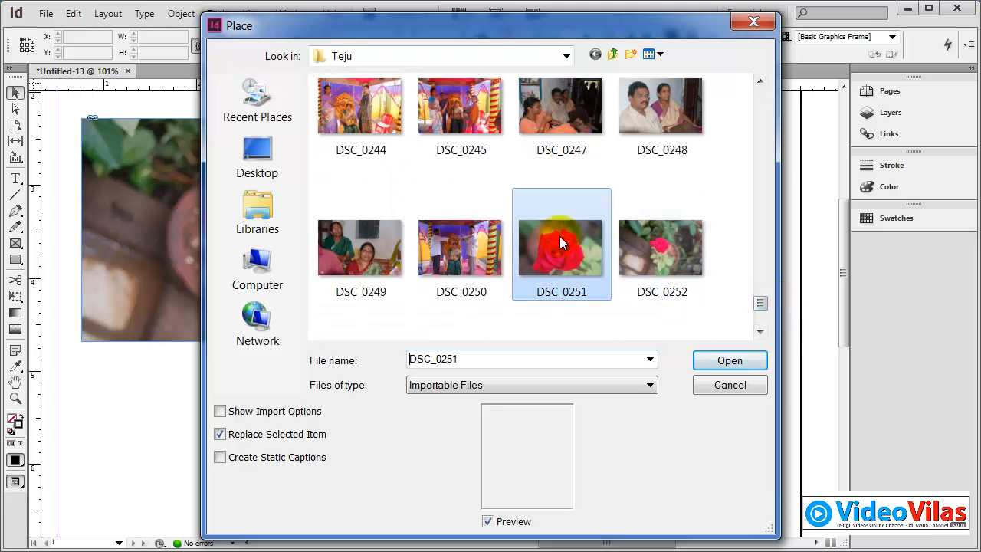
left_click(715, 359)
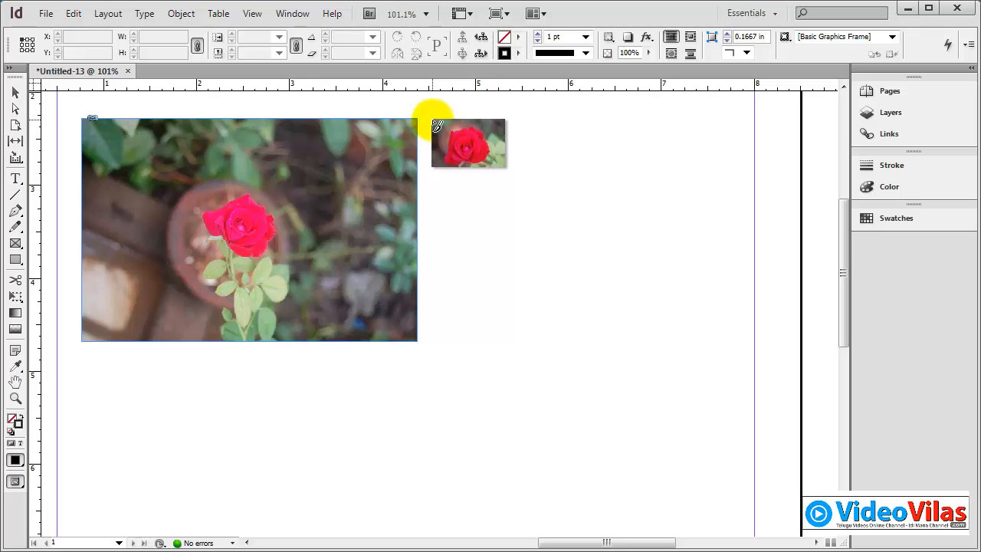
left_click_drag(432, 118, 767, 387)
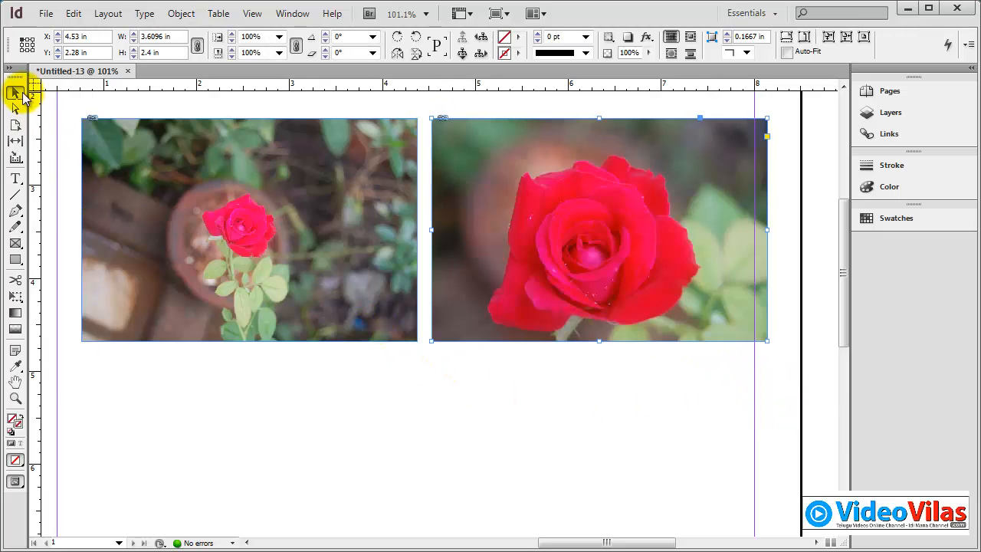
Move both photos together so they fit between the page margins, starting at about X 0.63 in, Y 2.32 in
left_click(313, 417)
left_click_drag(313, 416, 624, 197)
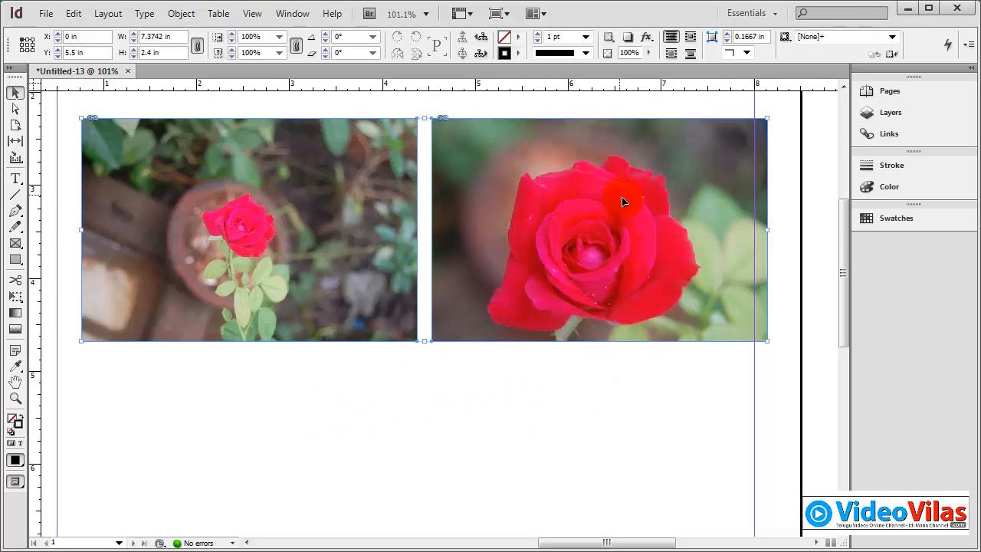
left_click_drag(677, 266, 664, 270)
left_click(431, 420)
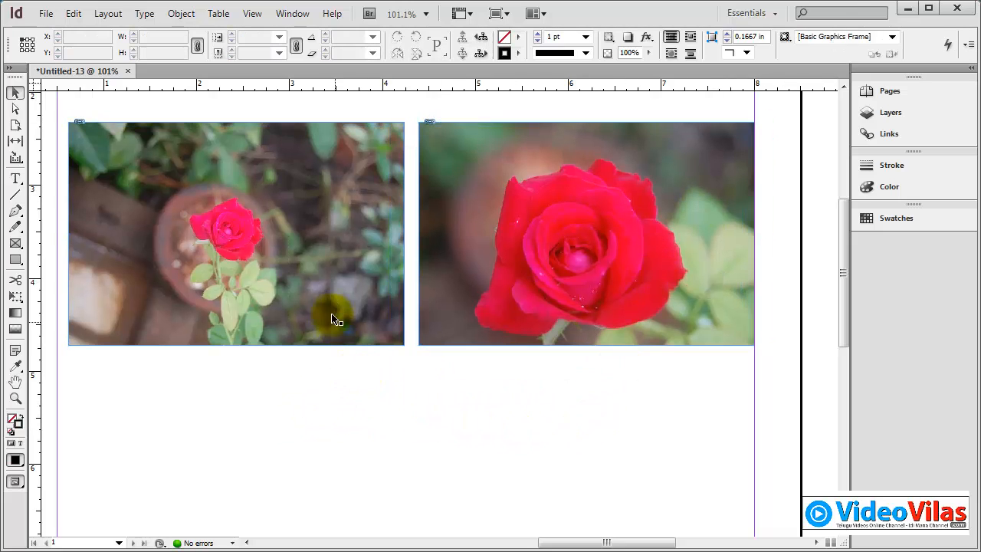
Set the caption metadata to Name in Caption Setup, with the first photo selected
left_click(325, 230)
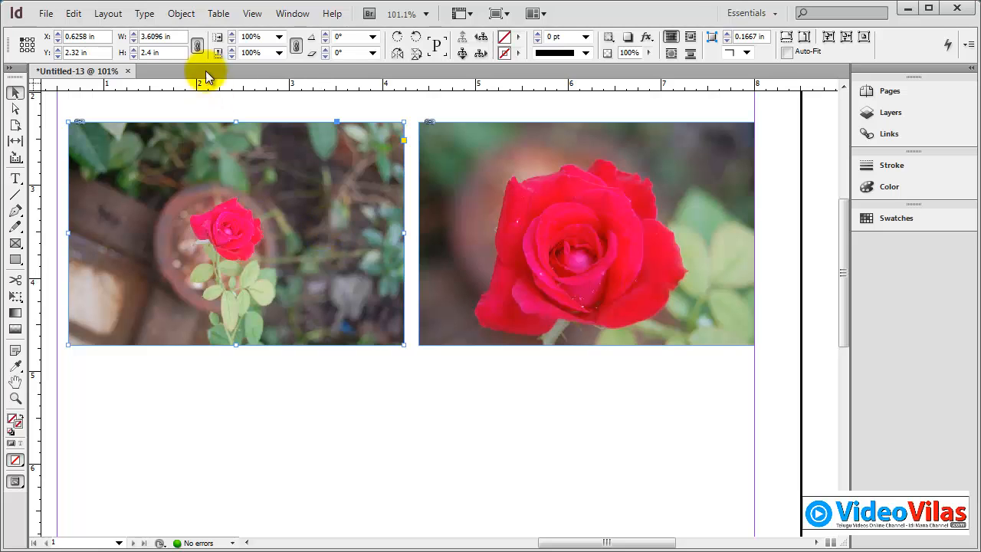
left_click(182, 13)
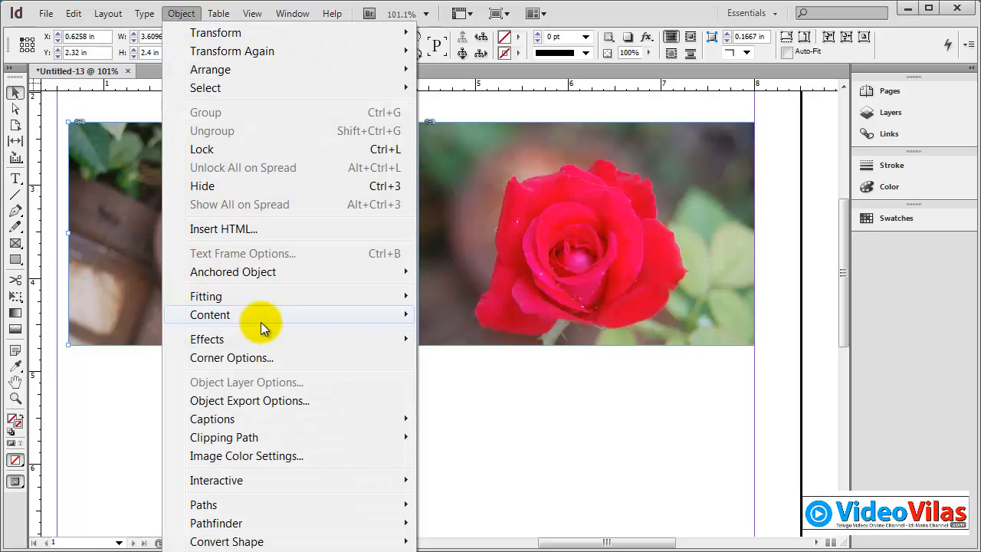
left_click(449, 419)
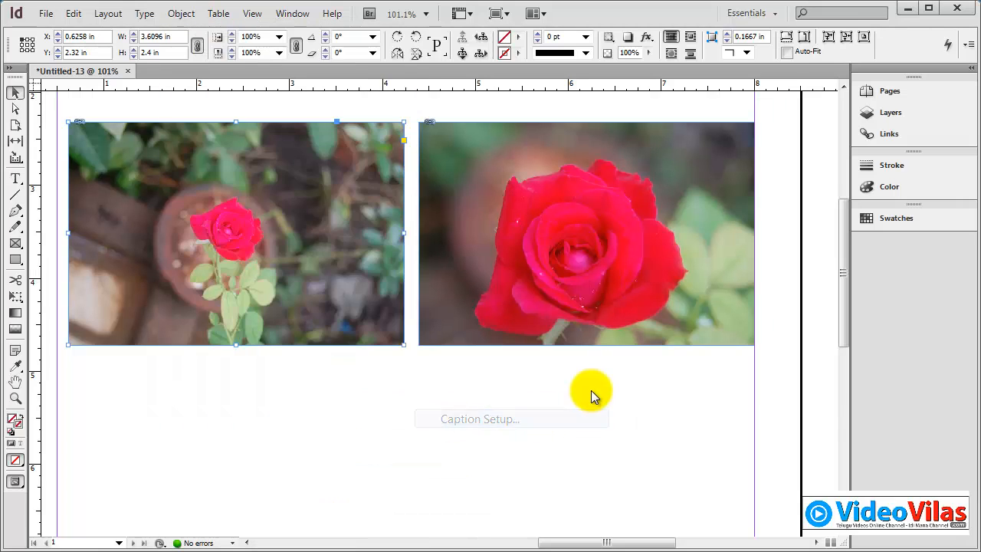
left_click(563, 252)
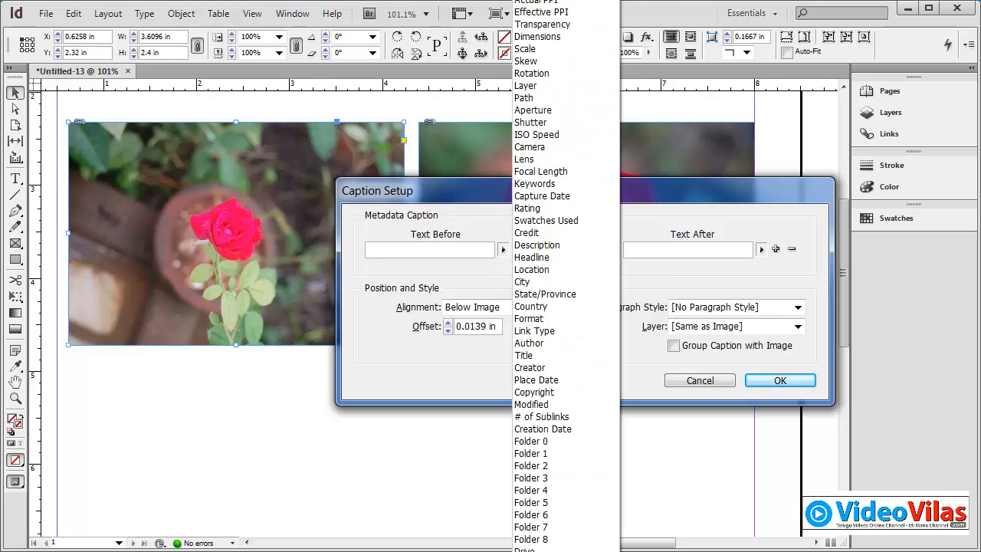
left_click(635, 264)
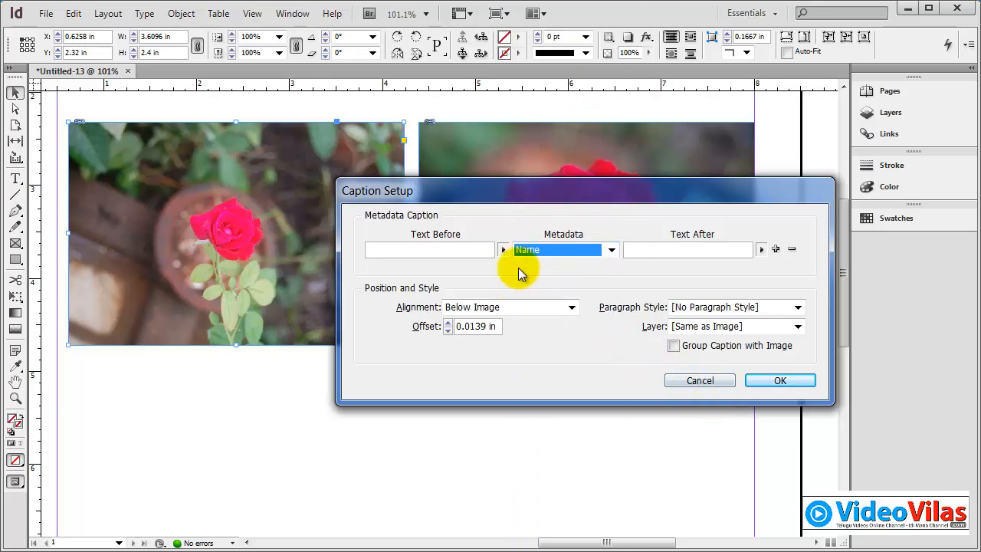
left_click(770, 381)
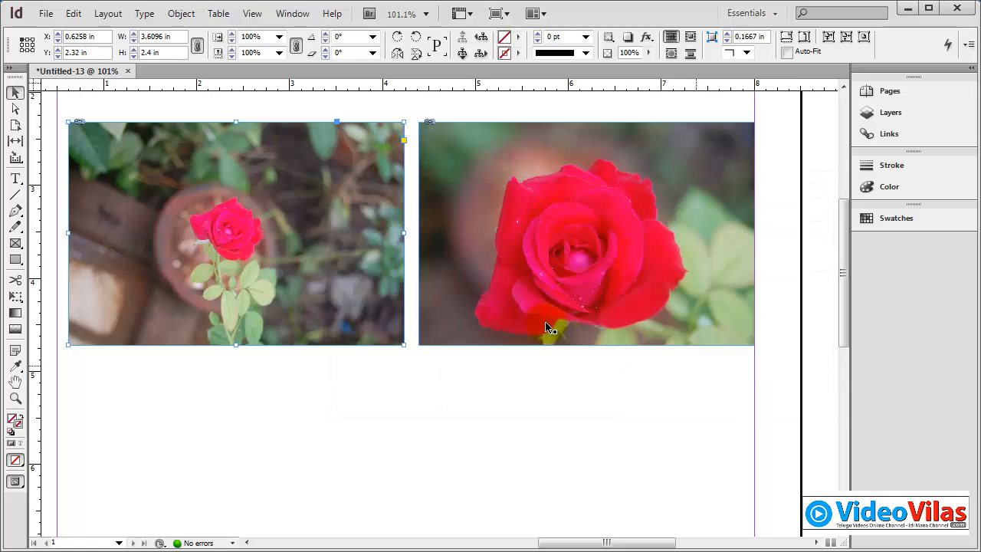
Generate a live caption for the DSC_0256 photo
left_click(181, 14)
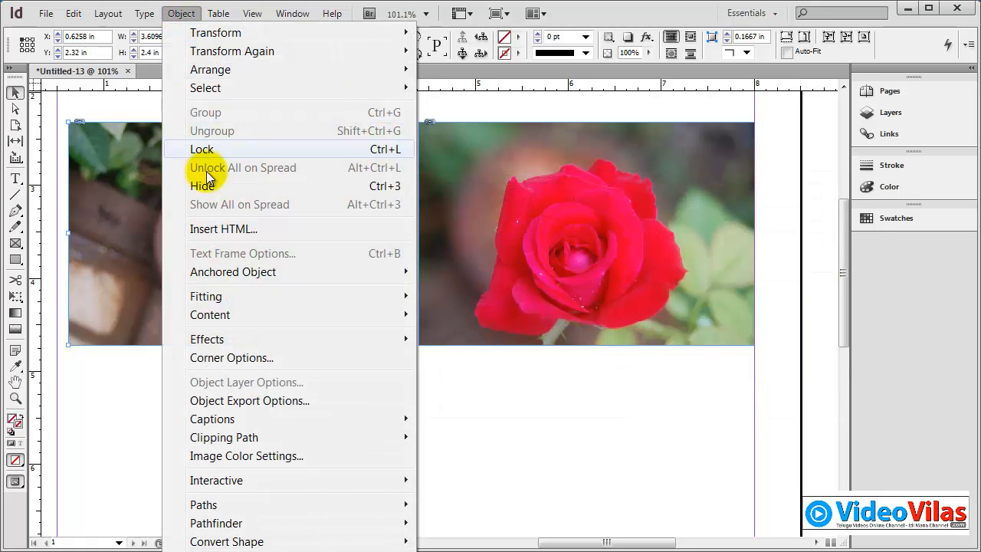
mouse_move(292, 413)
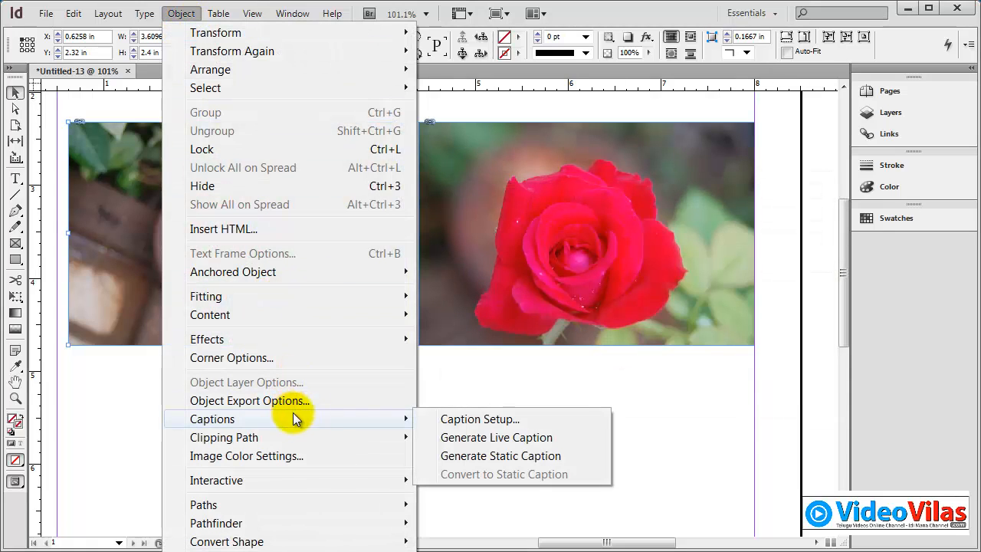
left_click(460, 441)
Generate a live caption for the DSC_0251 photo
left_click(513, 247)
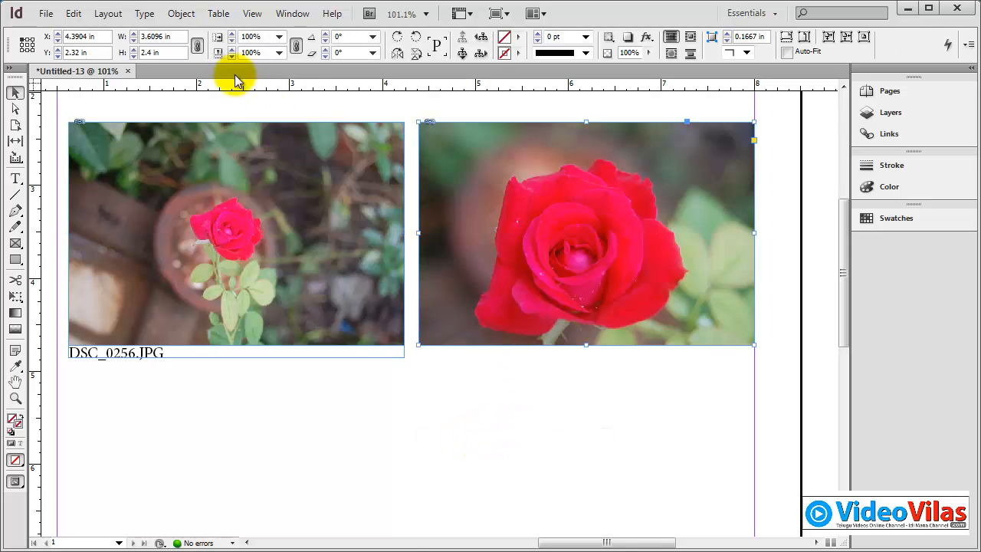
left_click(182, 14)
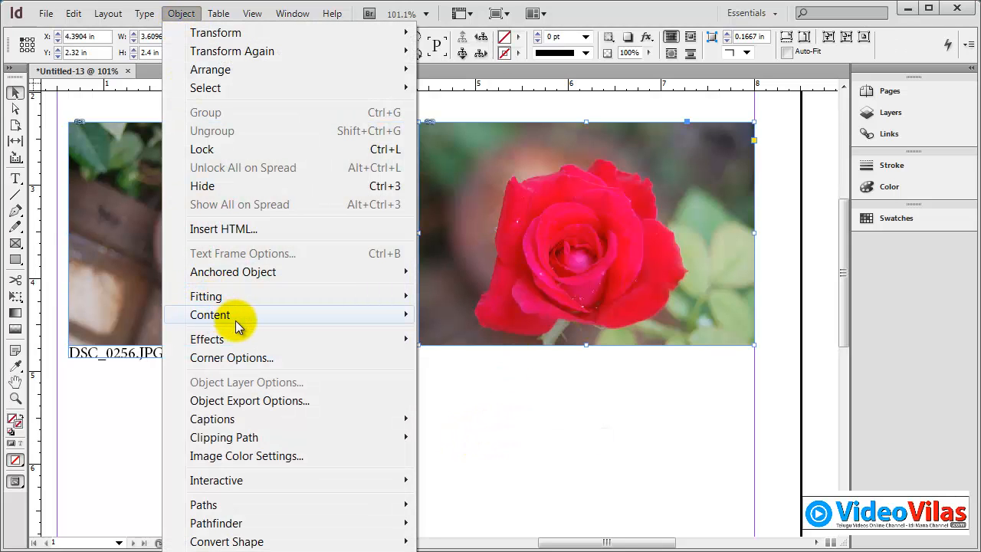
mouse_move(291, 416)
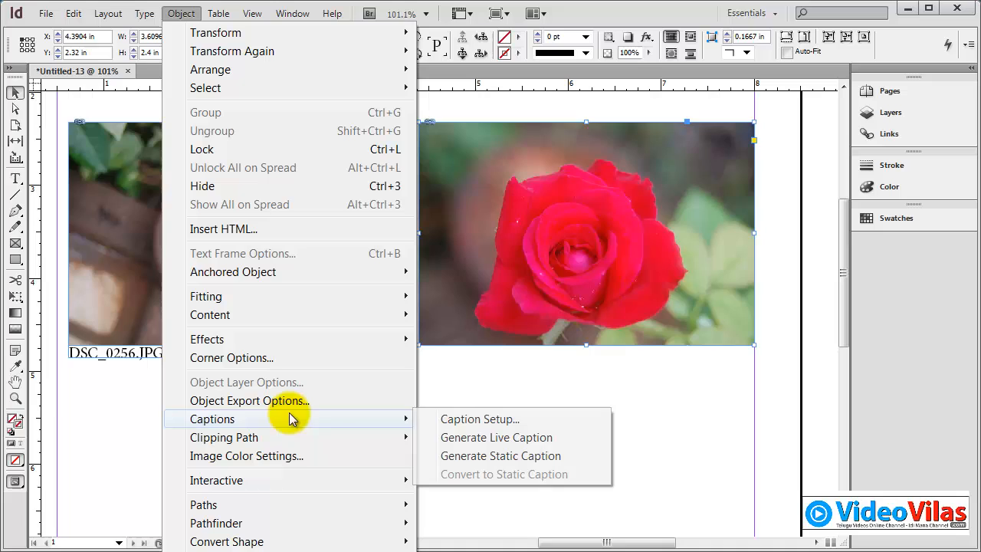
left_click(469, 438)
left_click(473, 368)
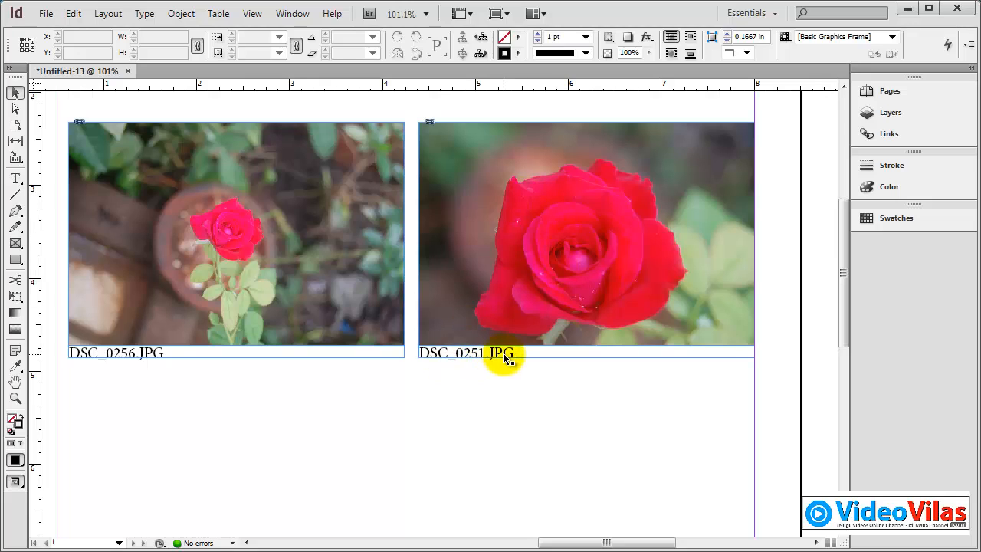
Move both live captions away from their photos and reposition one directly below each photo
left_click_drag(343, 354, 344, 377)
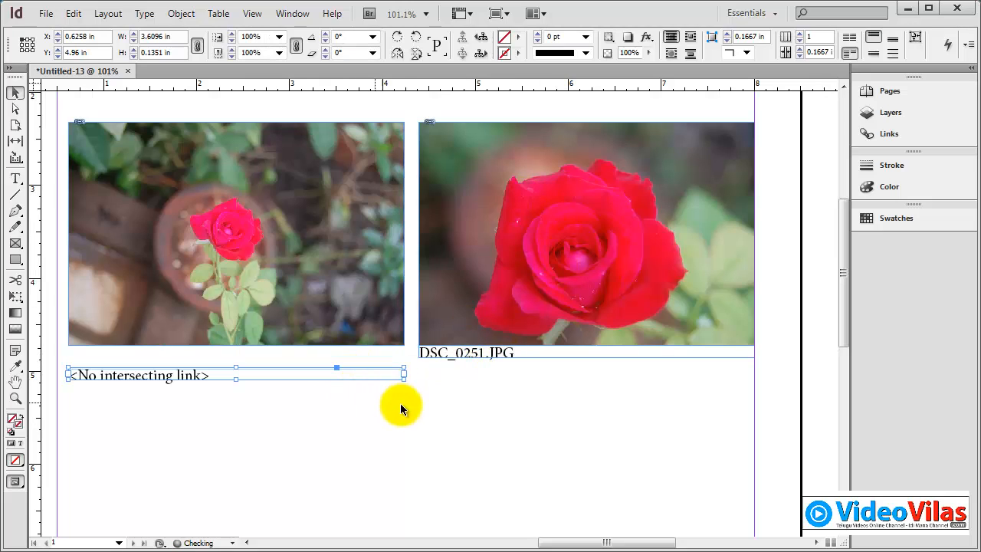
left_click_drag(524, 356, 539, 379)
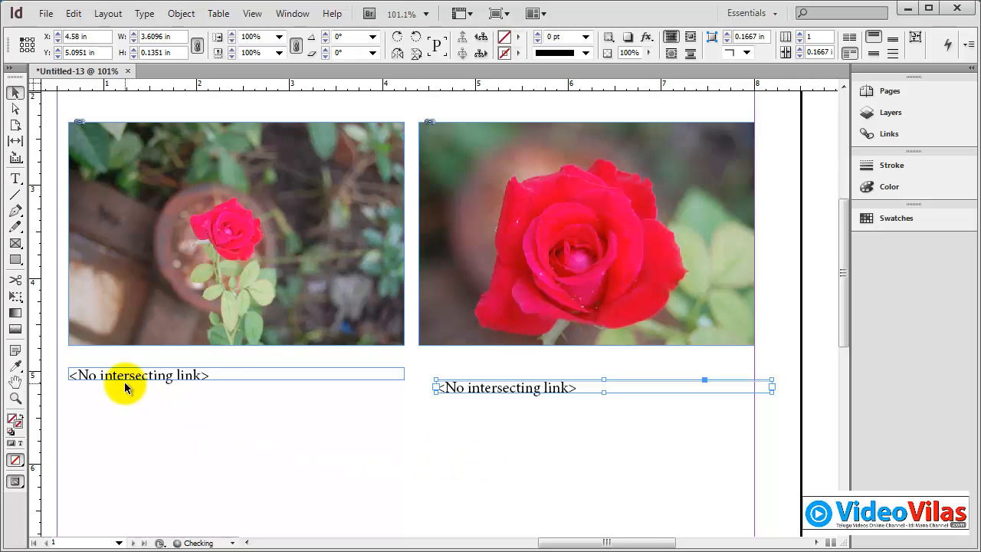
left_click_drag(488, 386, 518, 341)
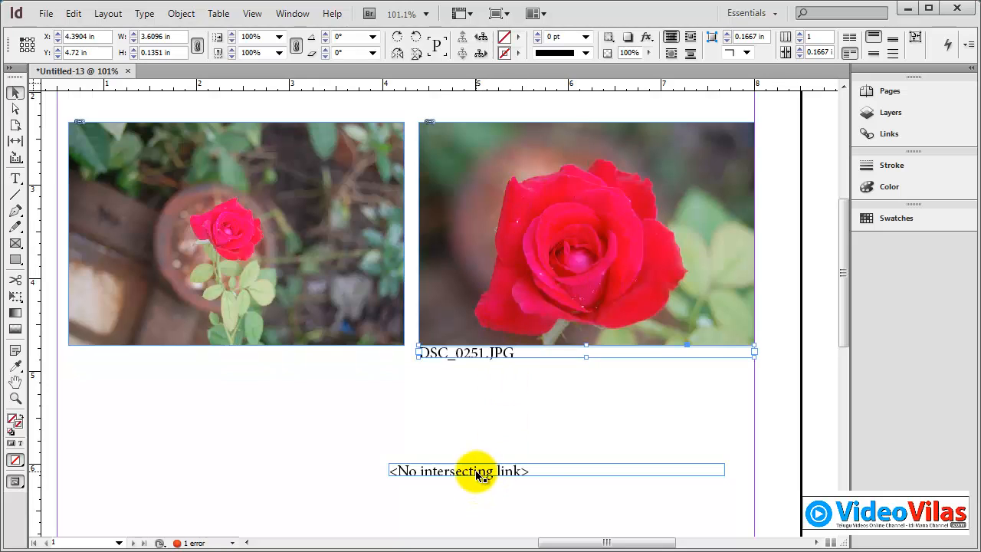
left_click_drag(467, 474, 158, 358)
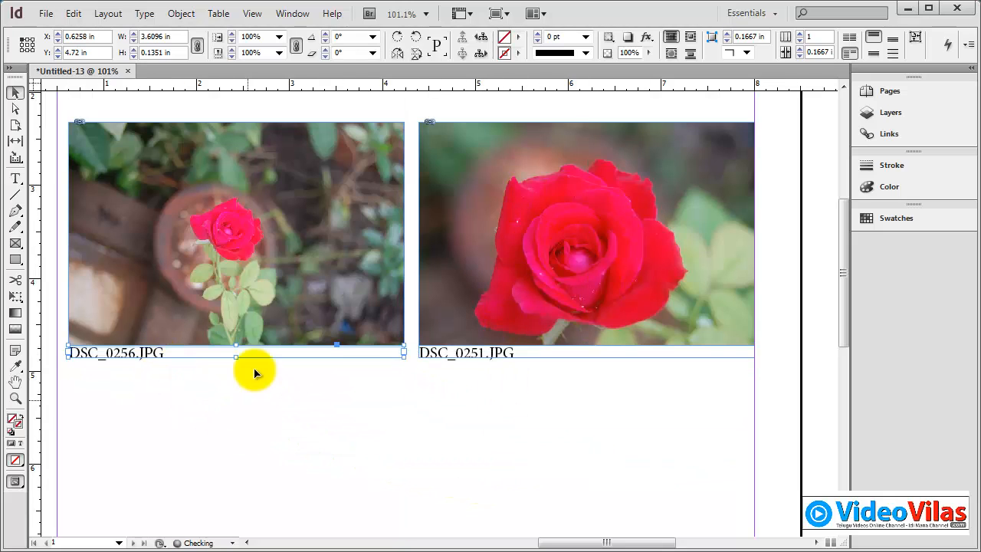
Delete both photos together with their live captions from the page
left_click(430, 418)
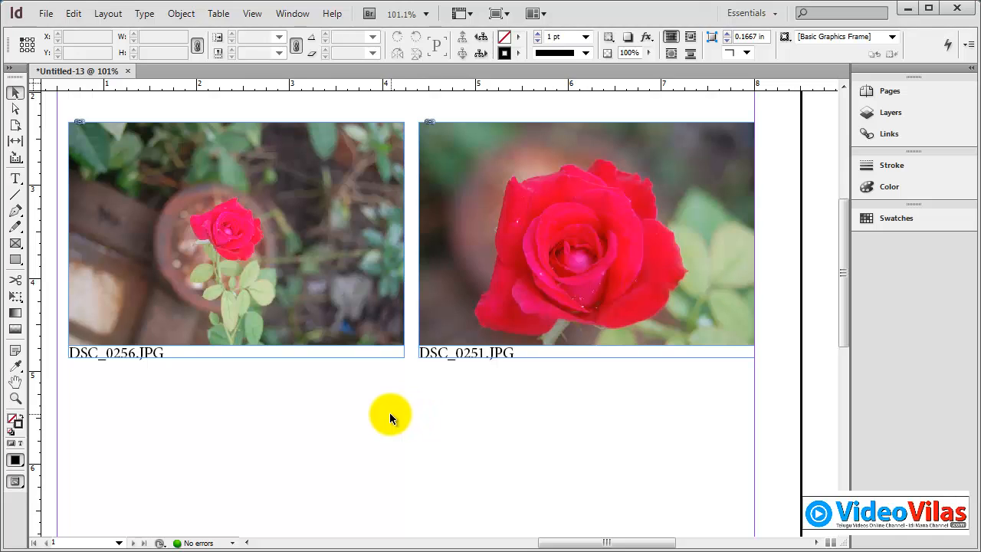
left_click_drag(352, 444, 542, 230)
key("Delete")
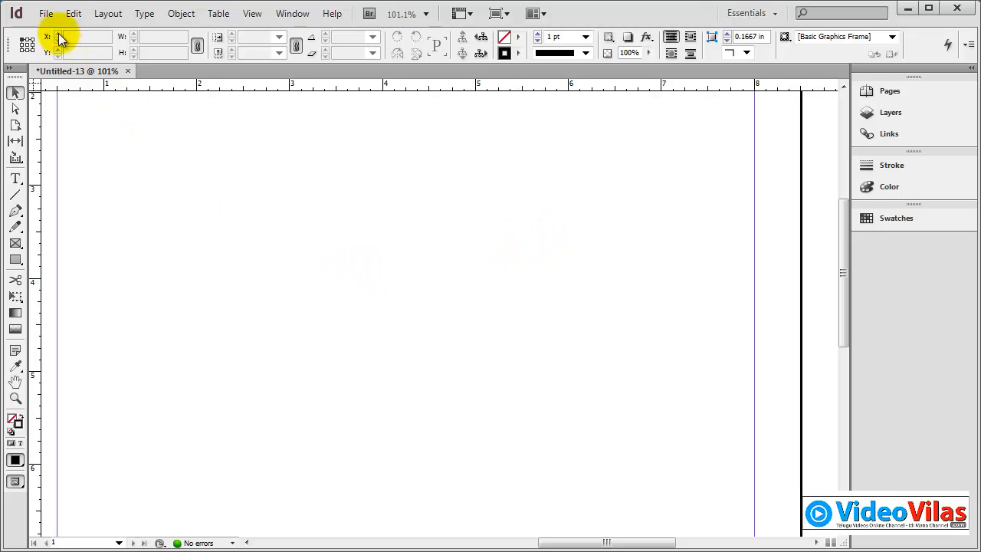
Place the image DSC_0261 in a frame about 5.41 × 3.6 in and move it to about X 1.5 in, Y 2.29 in
left_click(45, 13)
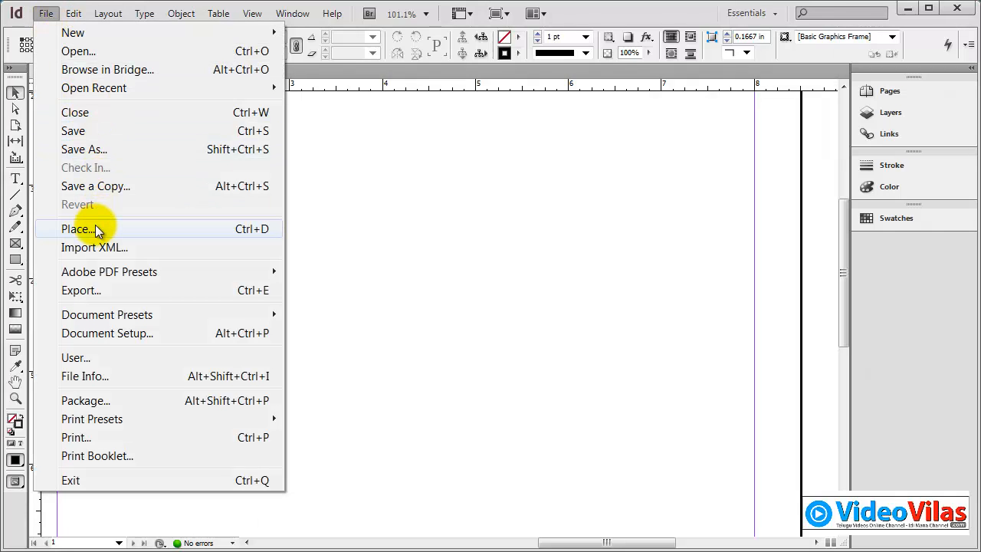
left_click(97, 230)
left_click_drag(758, 115, 770, 339)
left_click(549, 268)
double_click(550, 267)
left_click_drag(227, 132, 730, 465)
left_click(16, 92)
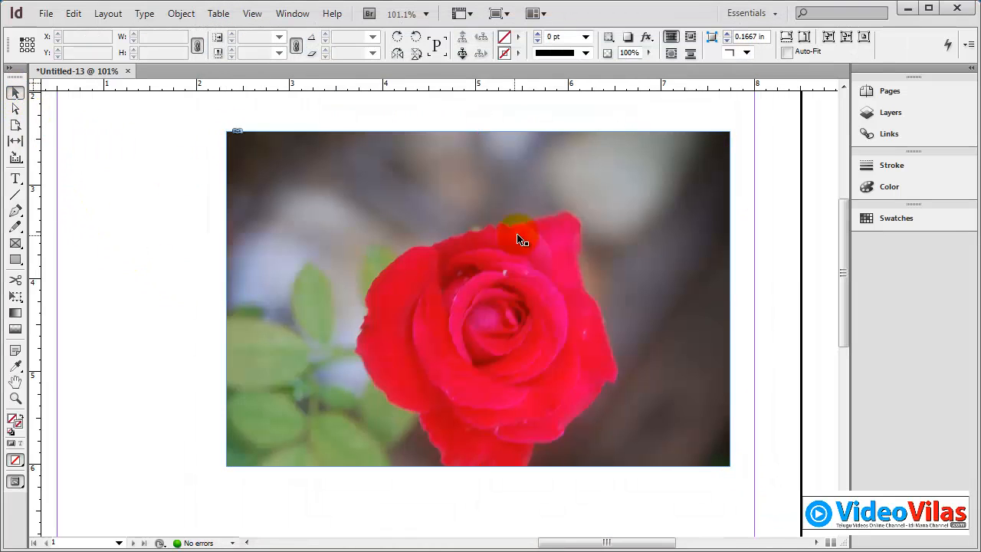
left_click_drag(519, 234, 449, 208)
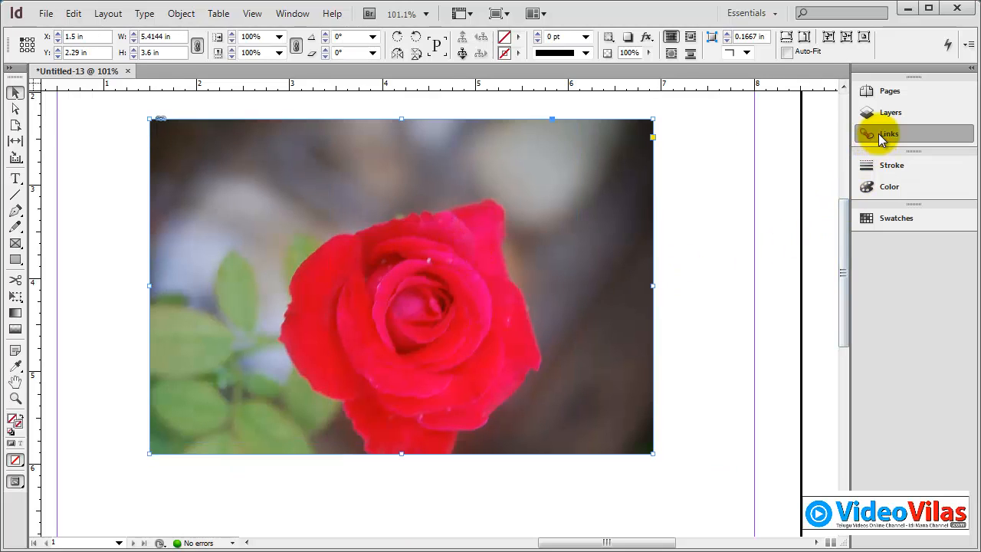
Show the document's links, collapse the link info details and enlarge the links list
left_click(881, 134)
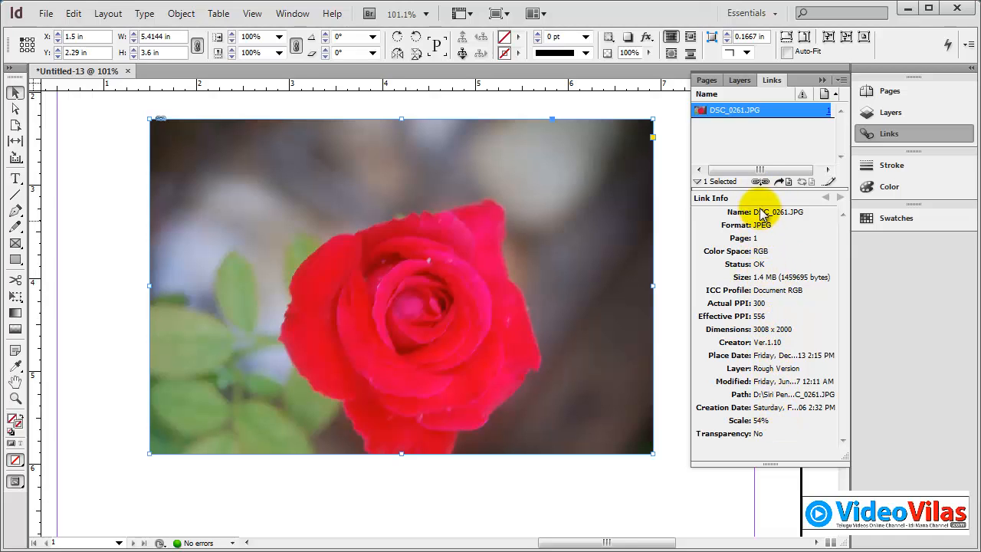
left_click(697, 182)
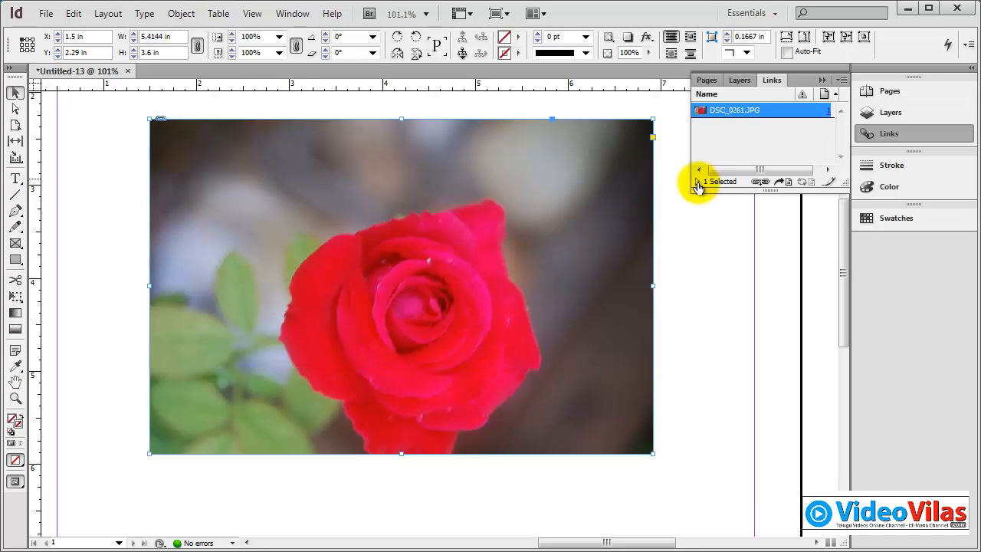
left_click_drag(692, 192, 668, 295)
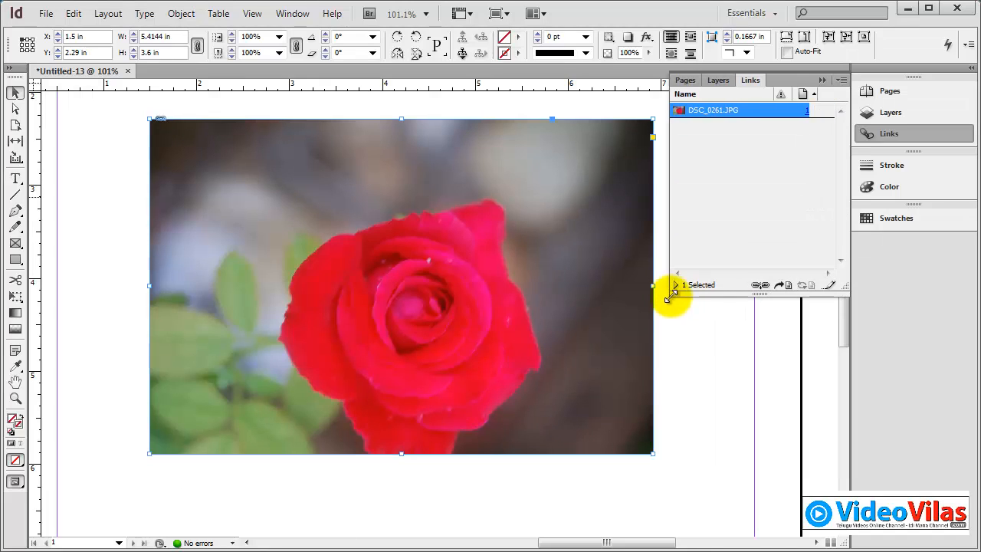
Relink the placed DSC_0261 photo to the DSC_0254 image from its source folder on the D: drive
left_click(762, 287)
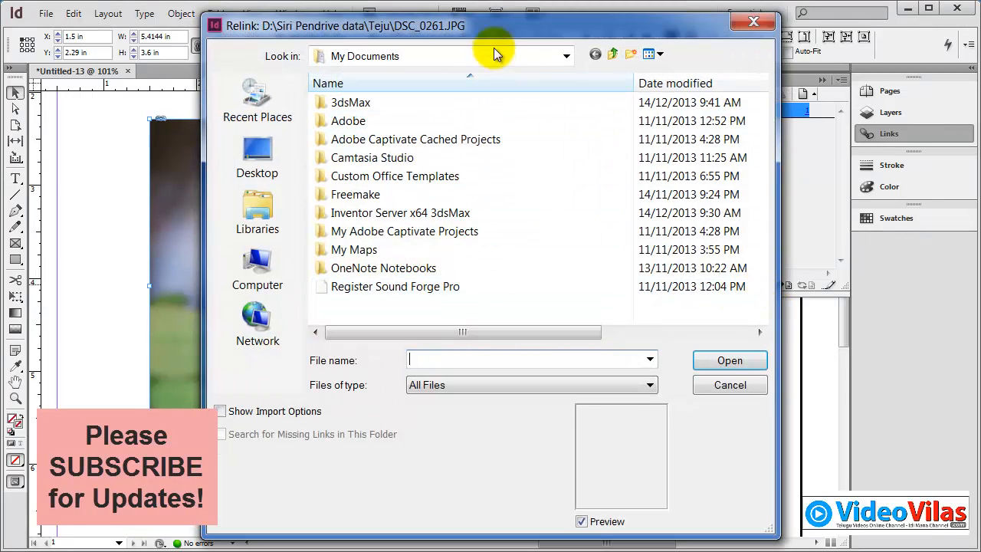
left_click_drag(516, 33, 800, 116)
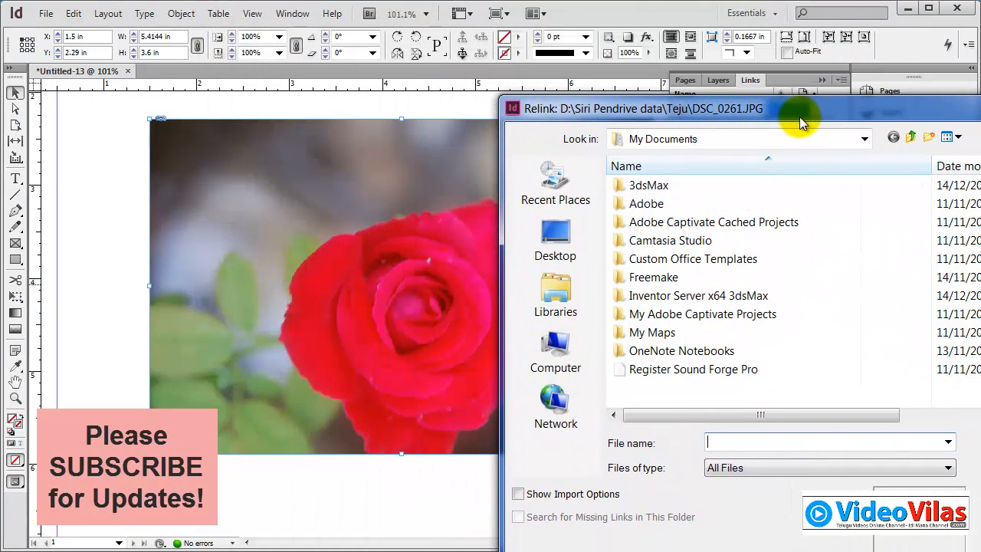
left_click(742, 140)
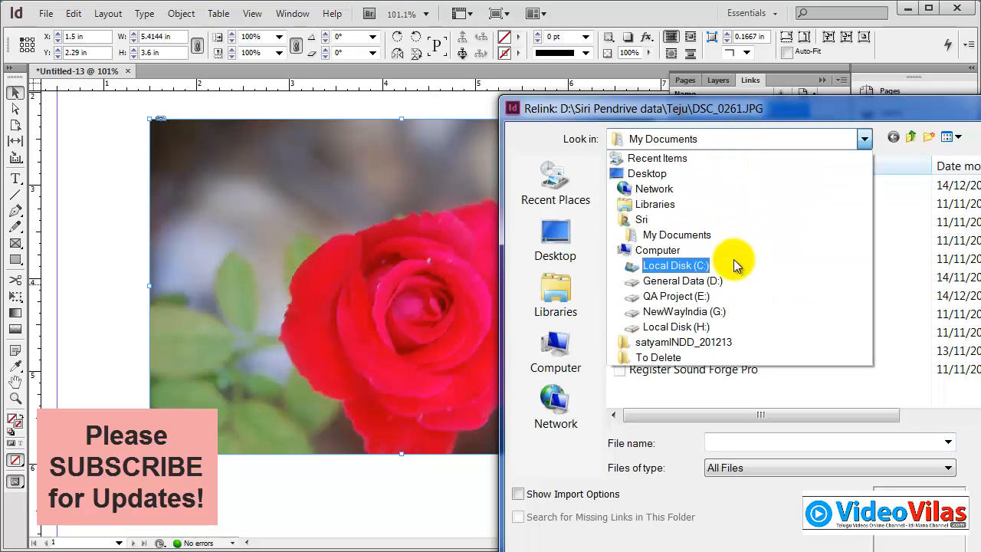
left_click(717, 280)
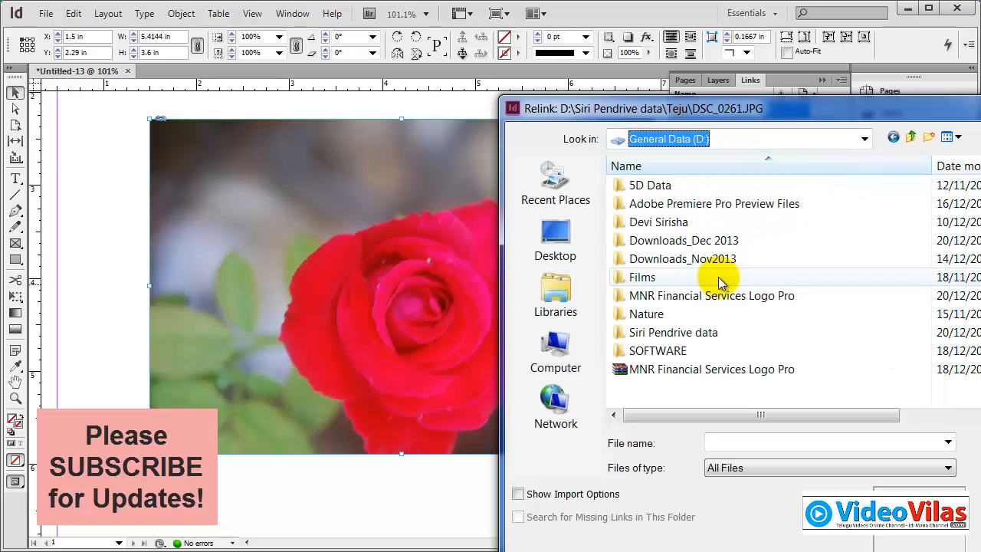
double_click(665, 335)
double_click(644, 223)
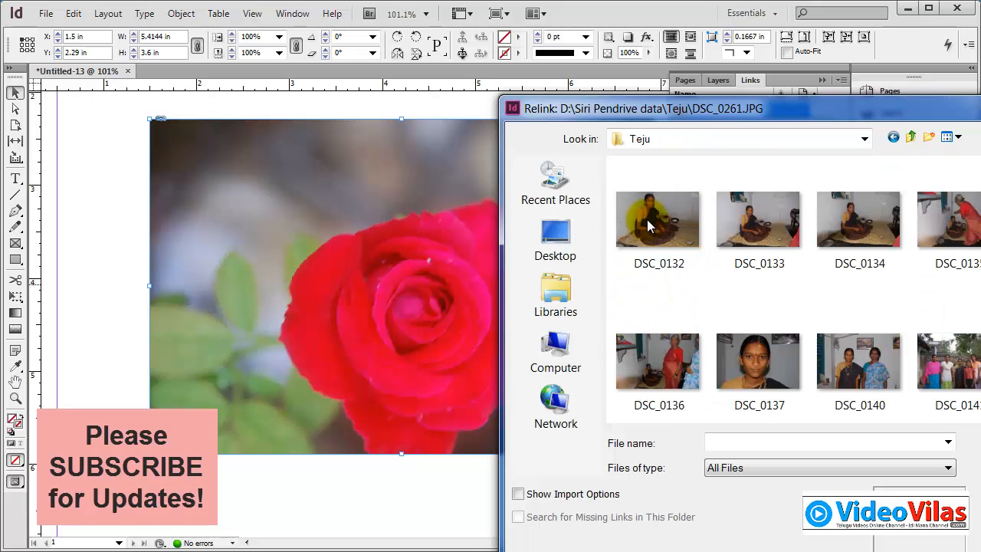
scroll(797, 292, "down", 15)
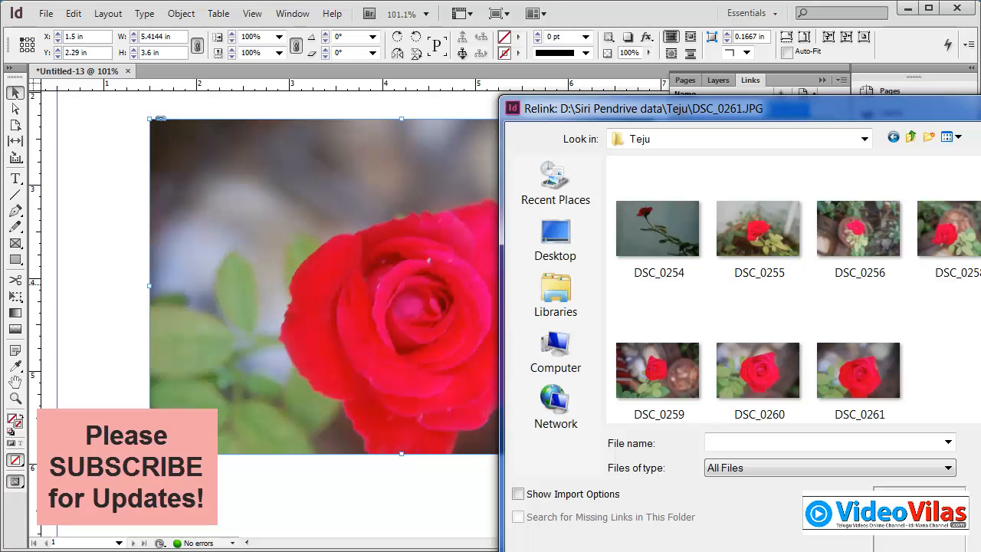
left_click(656, 226)
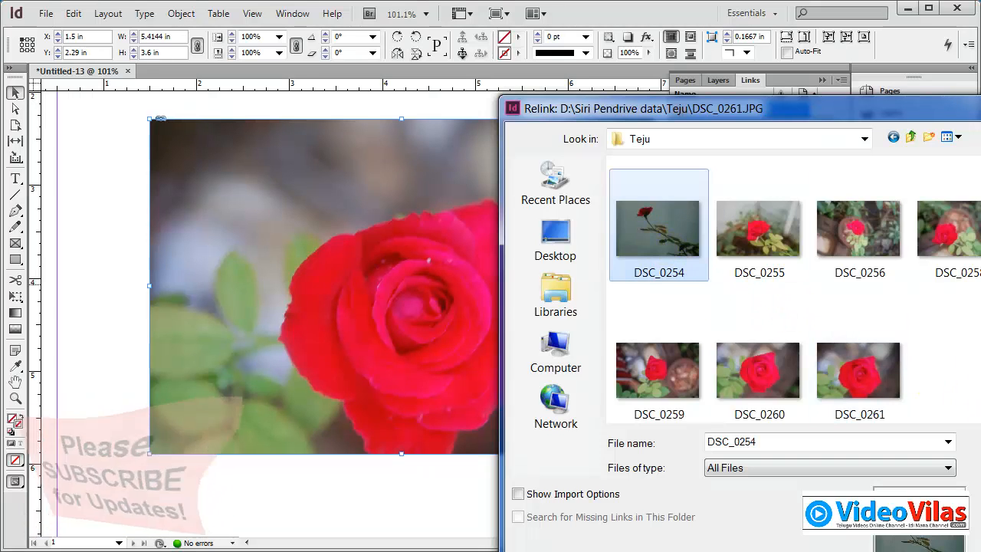
key("Return")
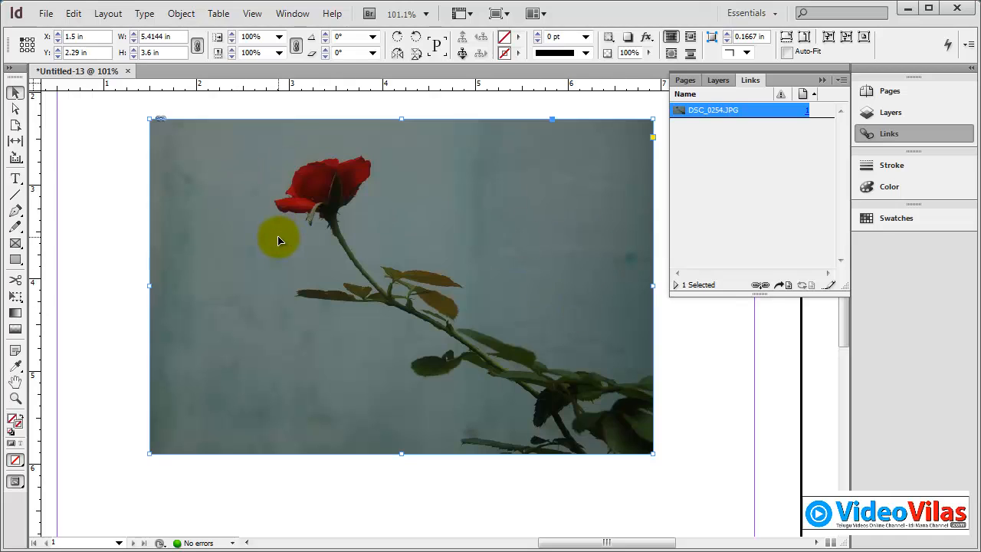
Go to the linked DSC_0254 photo on page 1, deselect it and look over the page
left_click(784, 286)
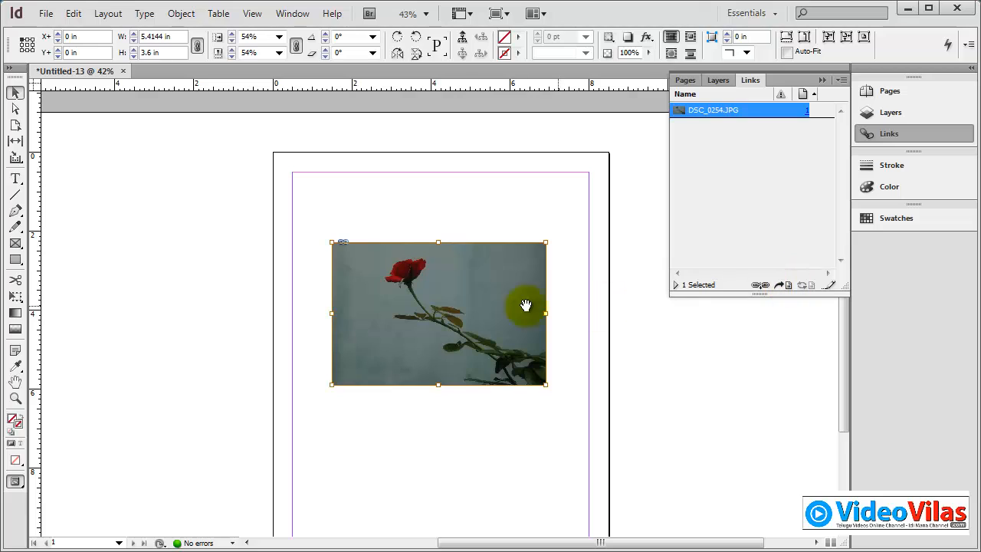
left_click(498, 178)
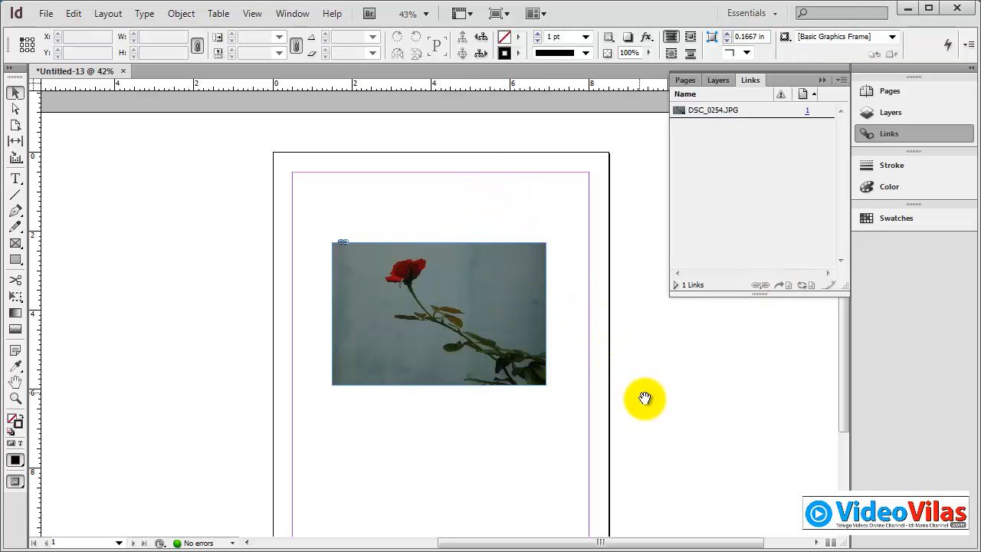
left_click_drag(645, 397, 523, 307)
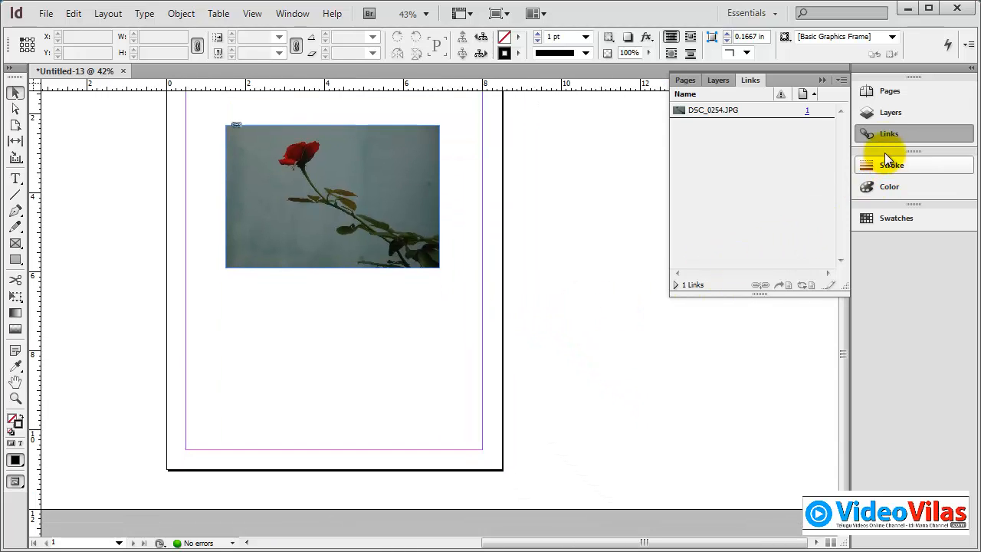
Add a second page and put a copy of page 1's photo in its lower half
left_click(884, 91)
left_click(803, 285)
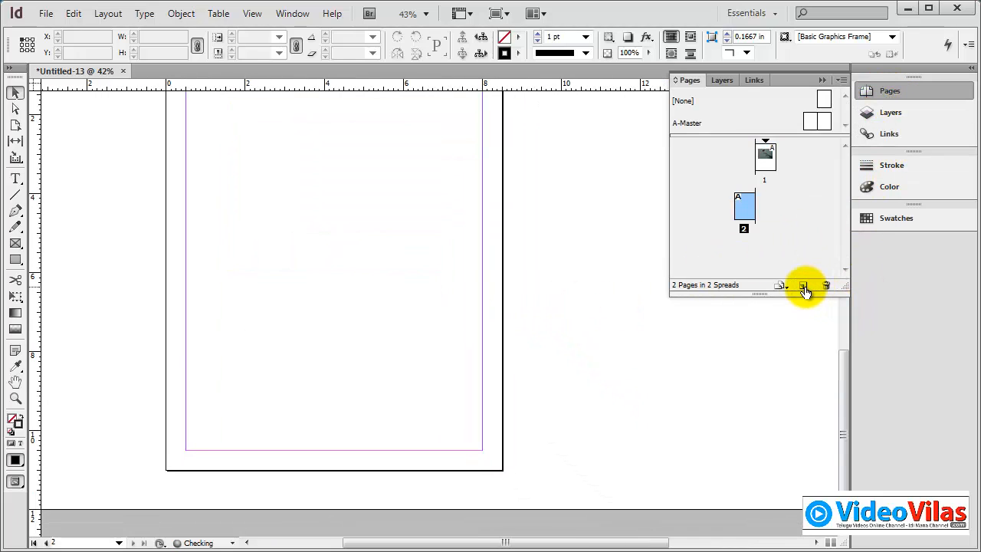
double_click(764, 155)
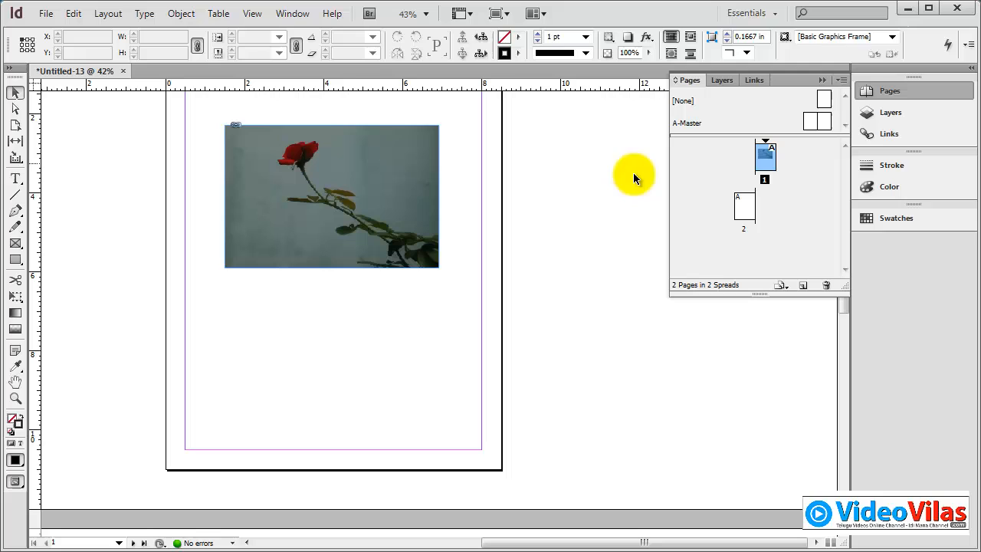
left_click(435, 198)
left_click_drag(440, 198, 729, 212)
left_click_drag(529, 306, 457, 349)
left_click(580, 296)
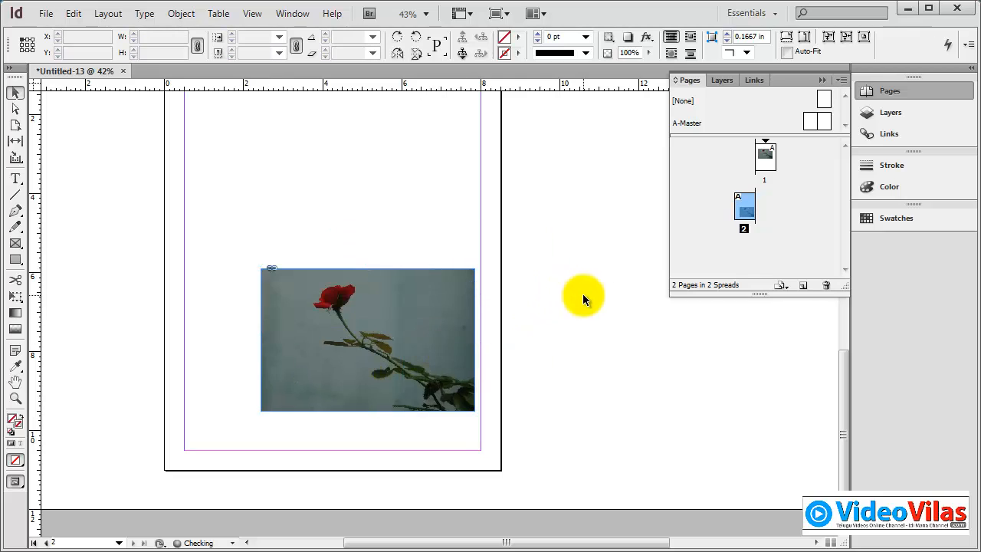
Add pages 3 and 4, placing a photo copy on each at about X 9.09, Y 1.54 in and X 1.92, Y 4.22 in
left_click(803, 285)
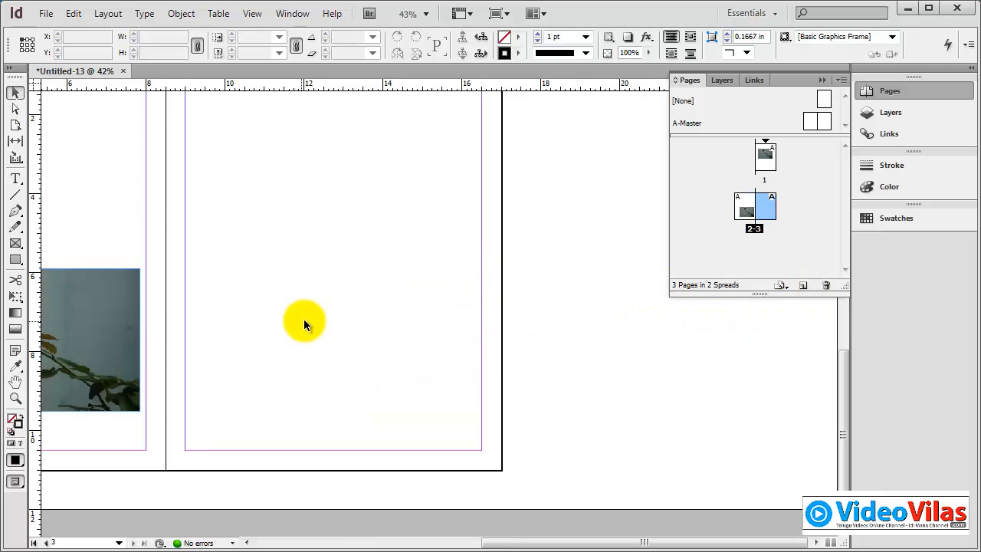
left_click_drag(114, 329, 370, 160)
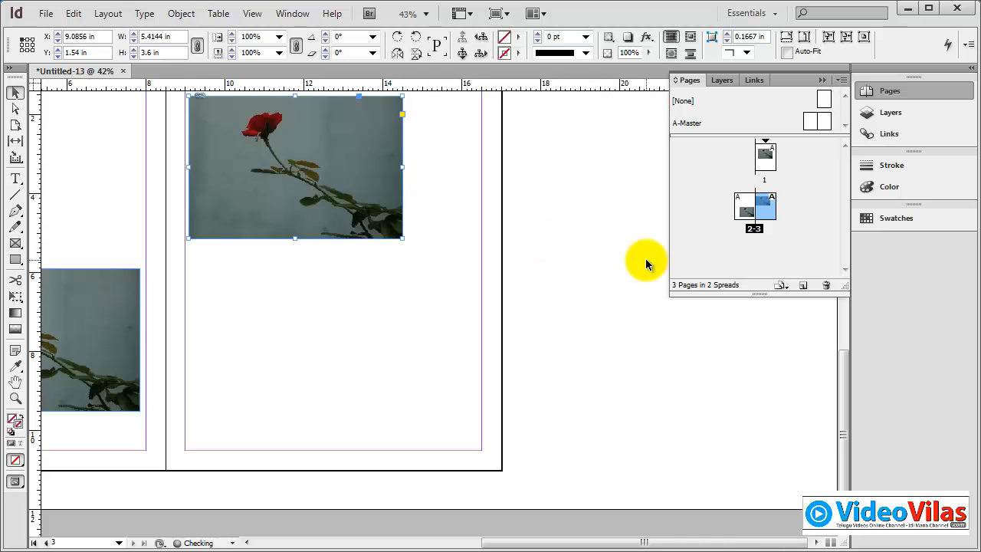
left_click(801, 286)
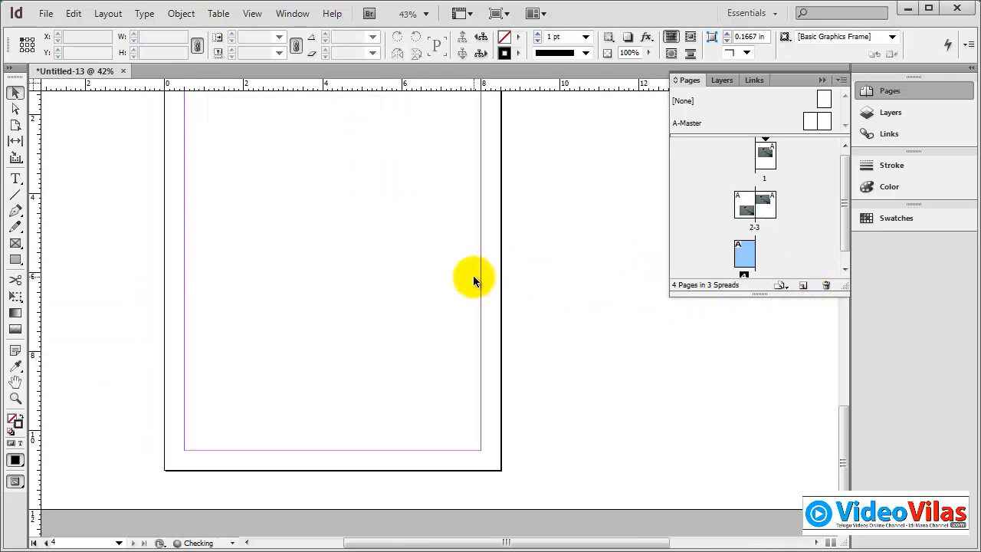
key("ctrl+v")
left_click_drag(467, 265, 374, 241)
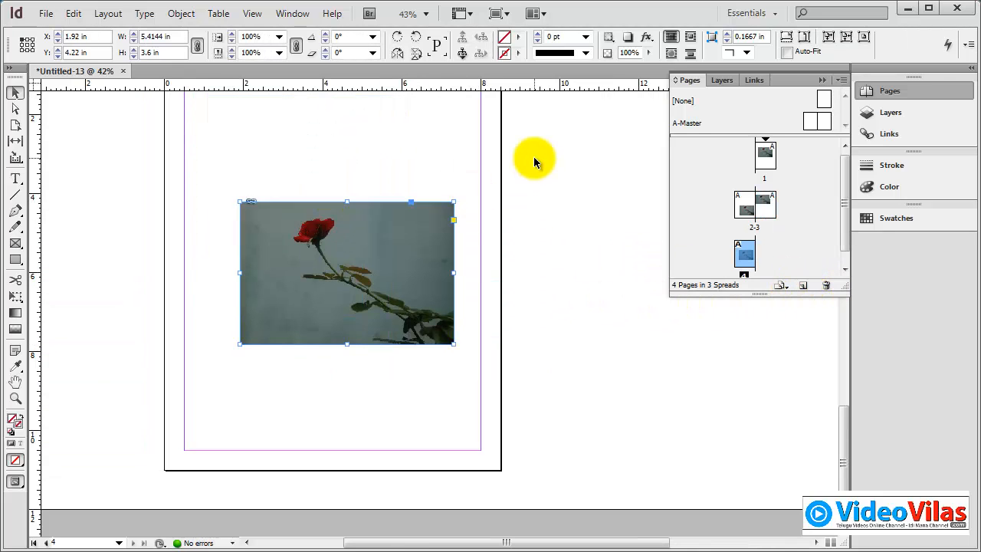
left_click(533, 156)
Expand the DSC_0254.JPG entry among the document's links and select the photo on page 4
left_click(750, 81)
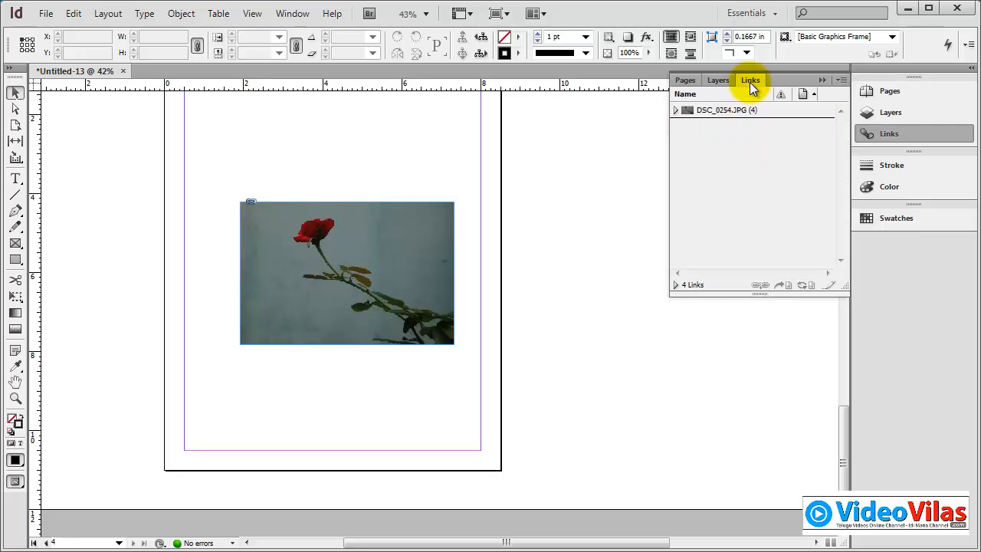
left_click(675, 111)
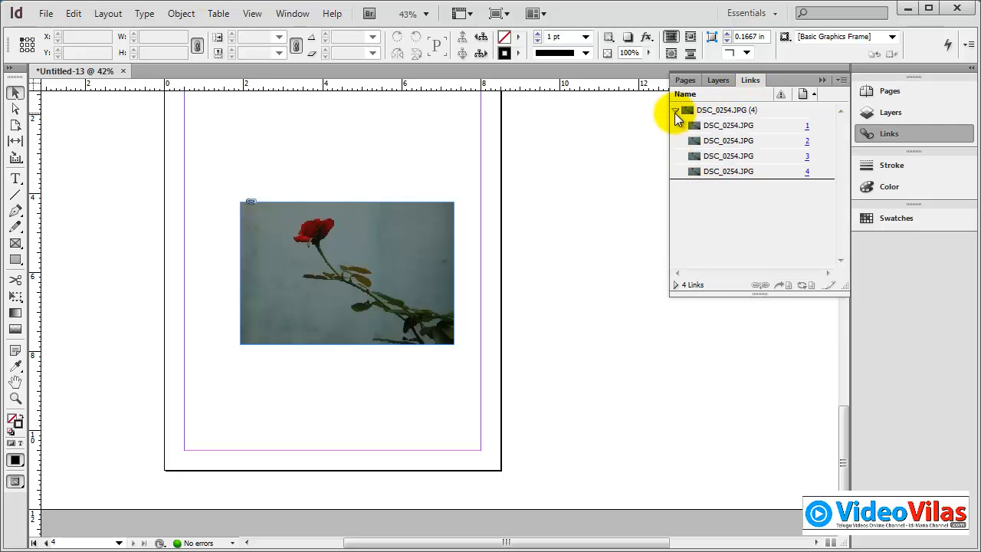
left_click(423, 247)
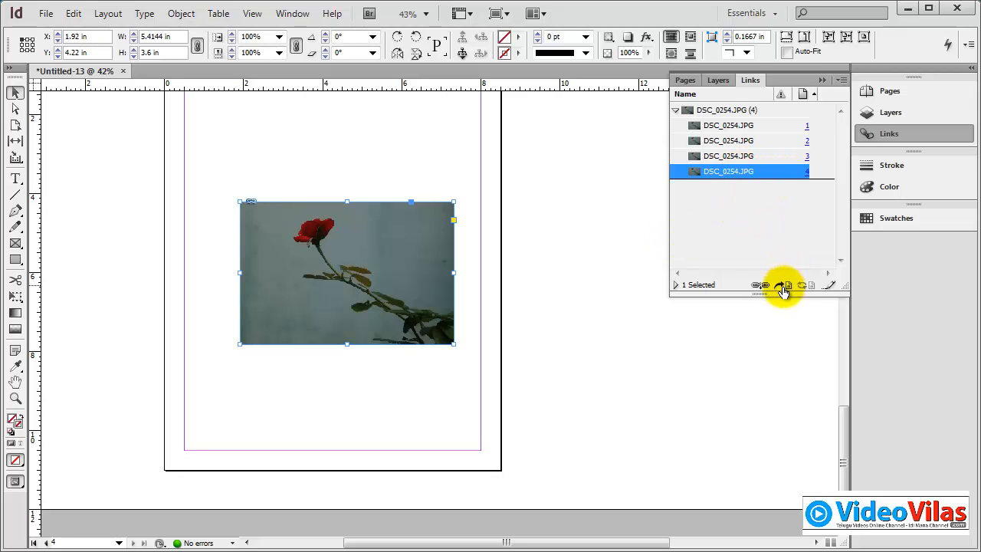
Go to each linked instance of DSC_0254.JPG in turn, from page 1 through page 4
left_click(724, 128)
left_click(779, 285)
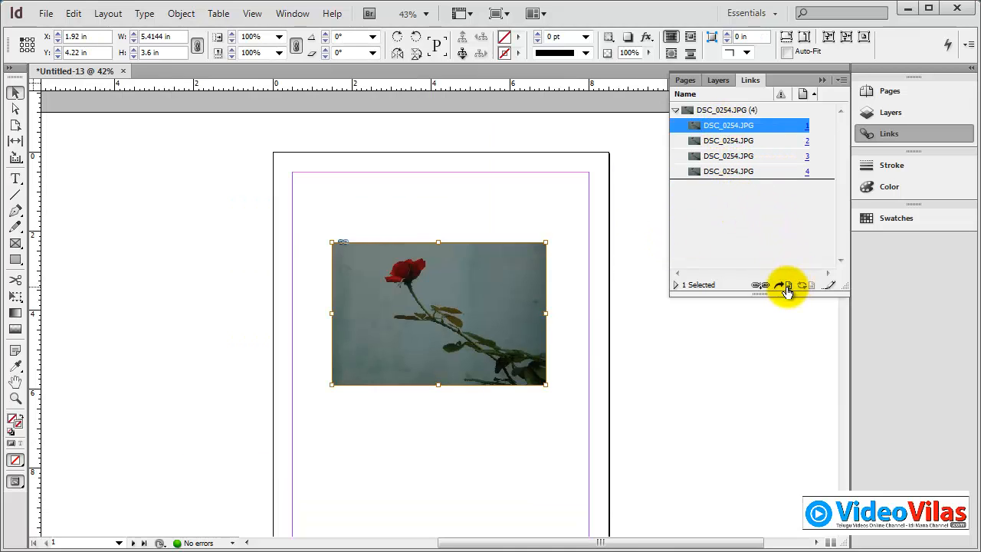
left_click(727, 142)
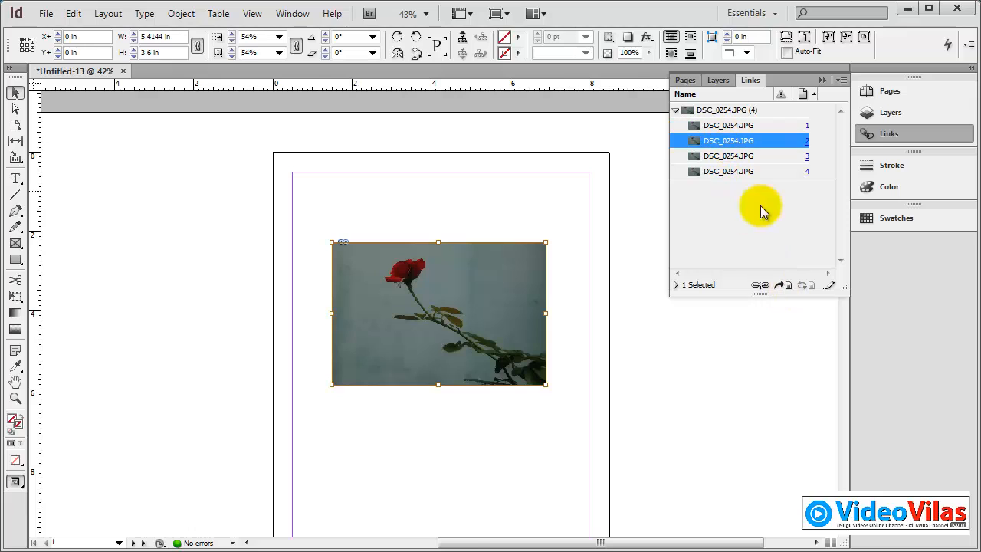
left_click(779, 284)
left_click(749, 158)
left_click(779, 284)
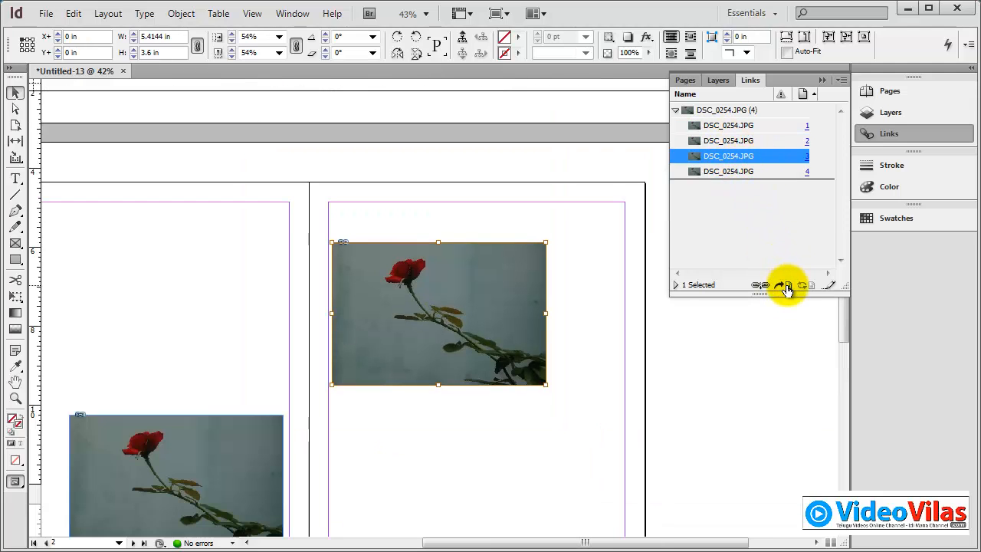
left_click(730, 171)
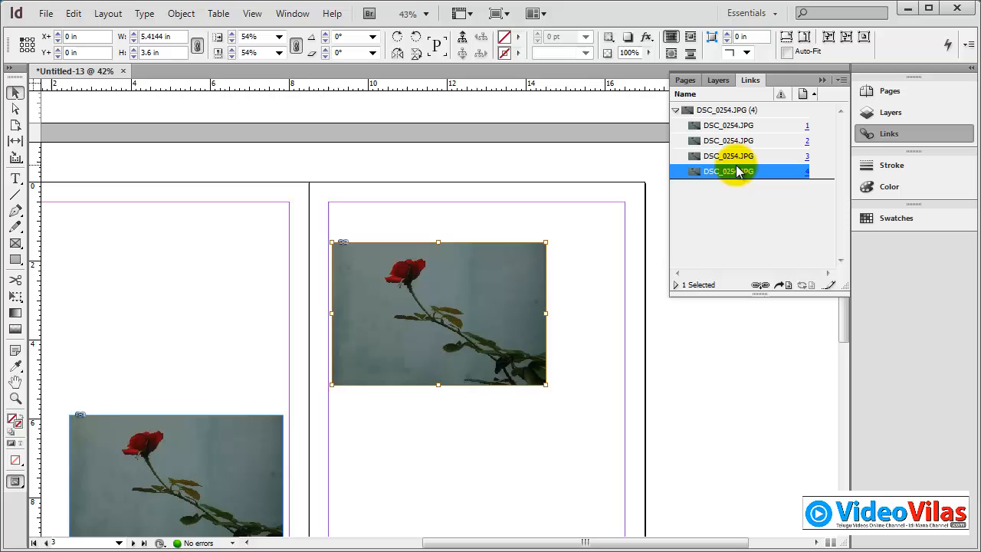
left_click(779, 285)
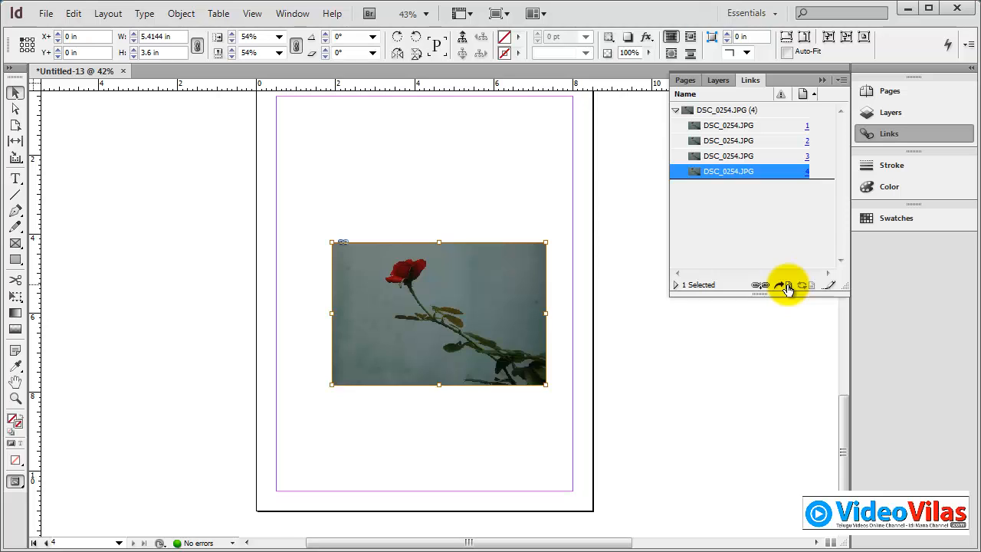
Jump to the page 1 and page 4 instances of DSC_0254.JPG again, and reselect the page 1 link
left_click(701, 125)
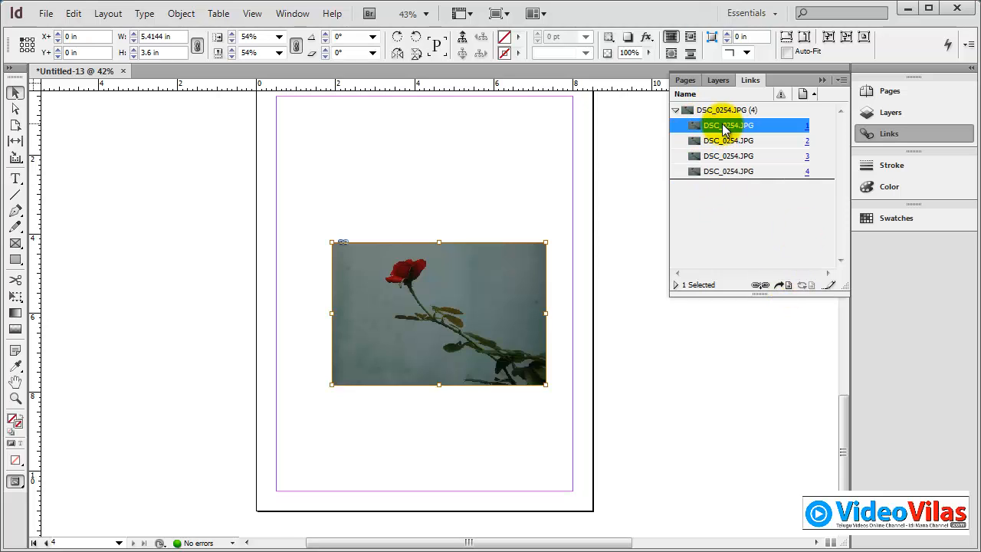
left_click(780, 286)
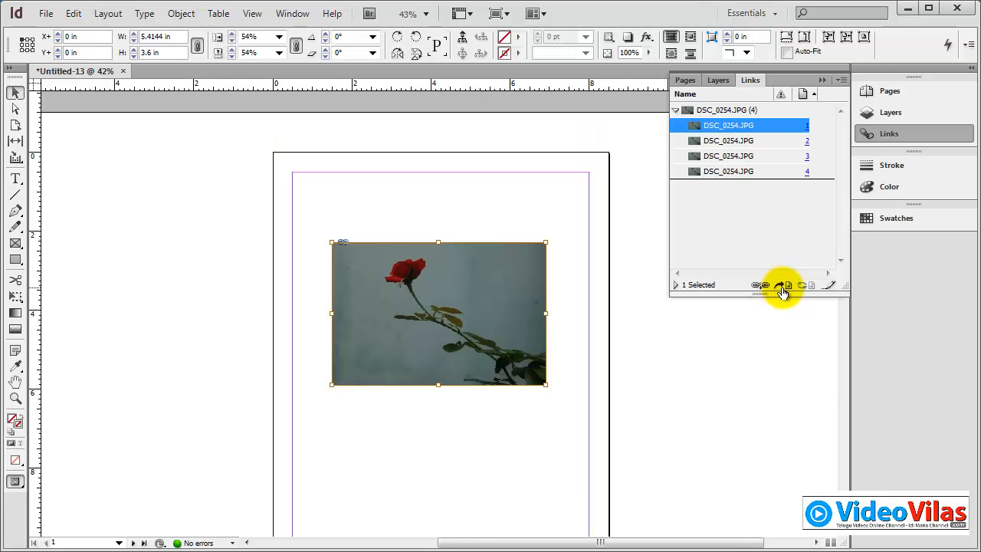
left_click(732, 171)
left_click(782, 286)
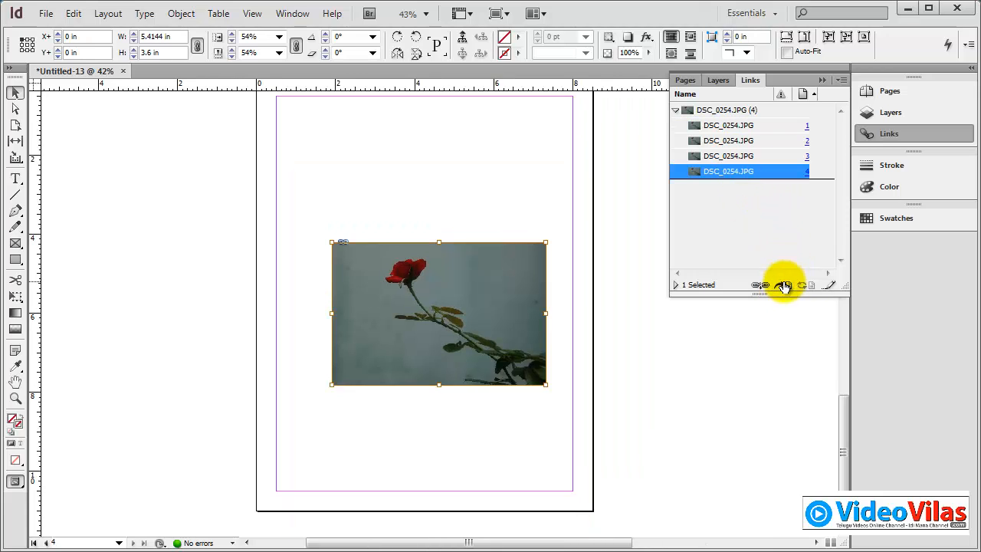
left_click(735, 125)
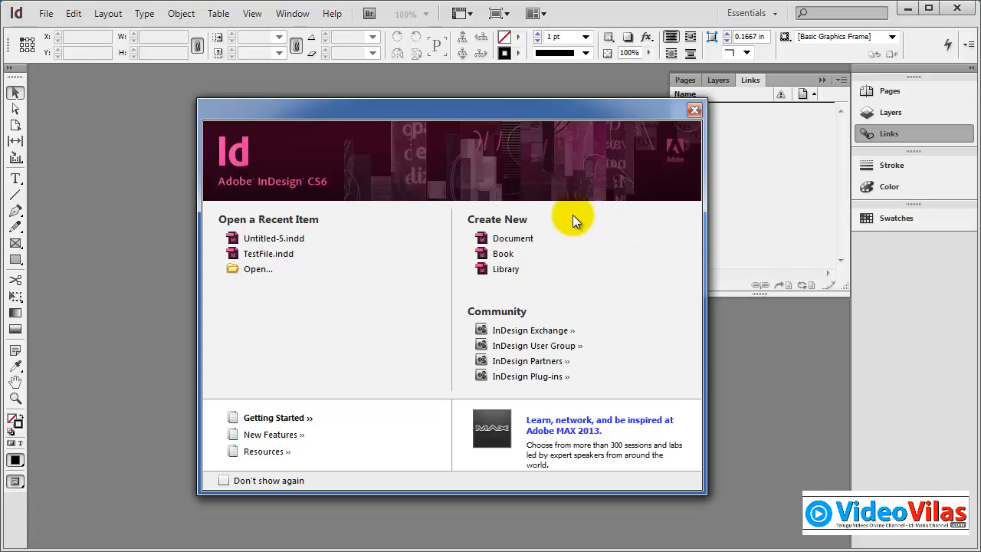
Create a new one-page Letter document with the default print preset, facing pages and 0.5 in margins
left_click(530, 238)
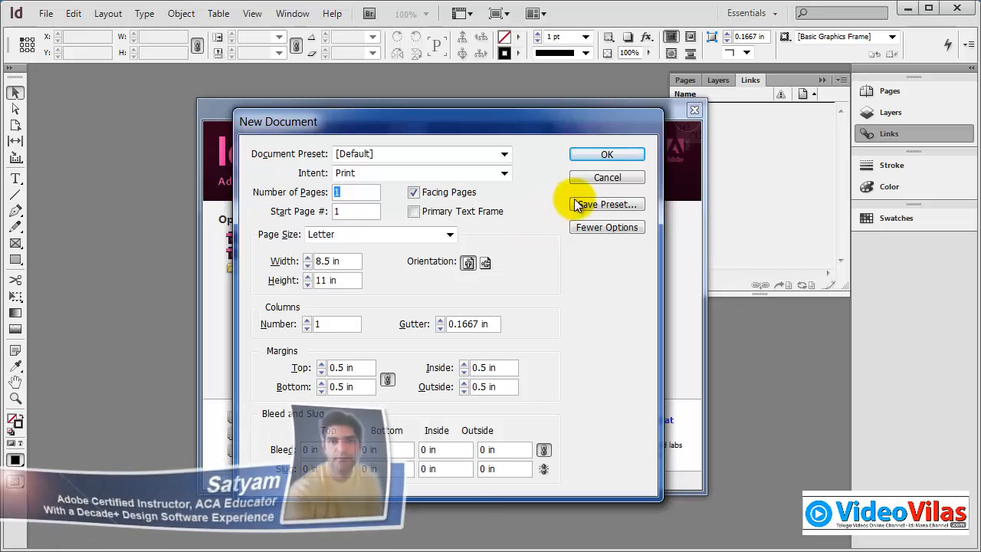
left_click(596, 156)
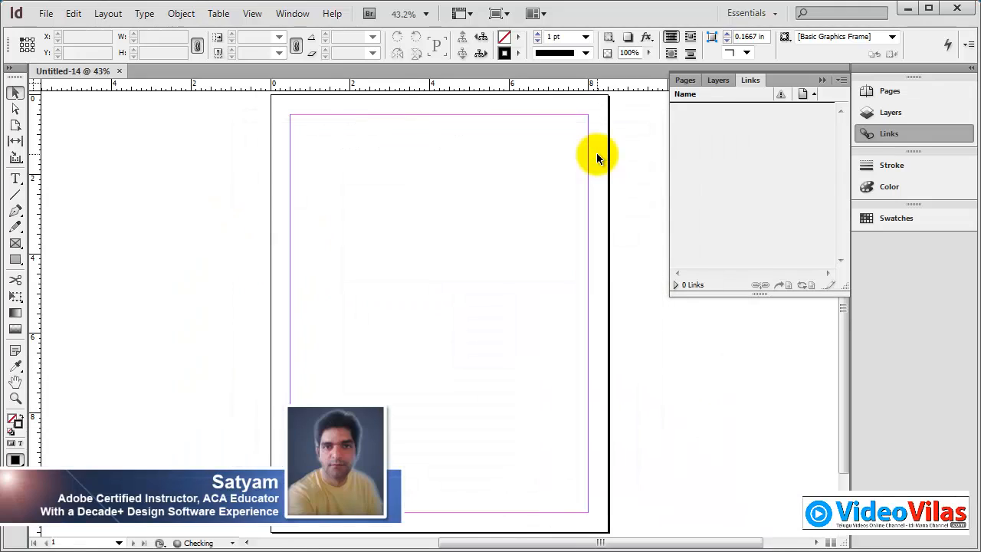